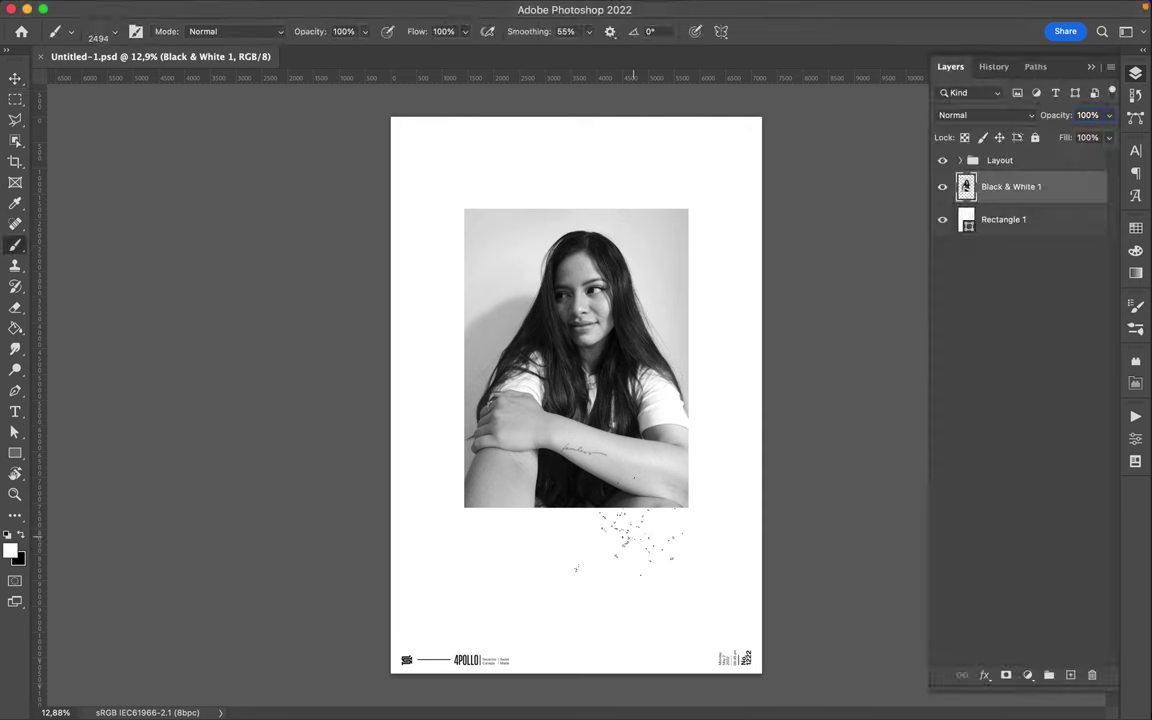
# - Add a new Layer 1 and stamp dust spatter at the photo's top-left corner
pyautogui.click(1070, 675)
pyautogui.moveTo(615, 325); pyautogui.dragTo(637, 350)
pyautogui.rightClick(505, 235)
pyautogui.press('Return')
pyautogui.click(507, 260)
# - Stamp a large black scribble at the top with the first Spary Paint II brush
pyautogui.rightClick(593, 559)
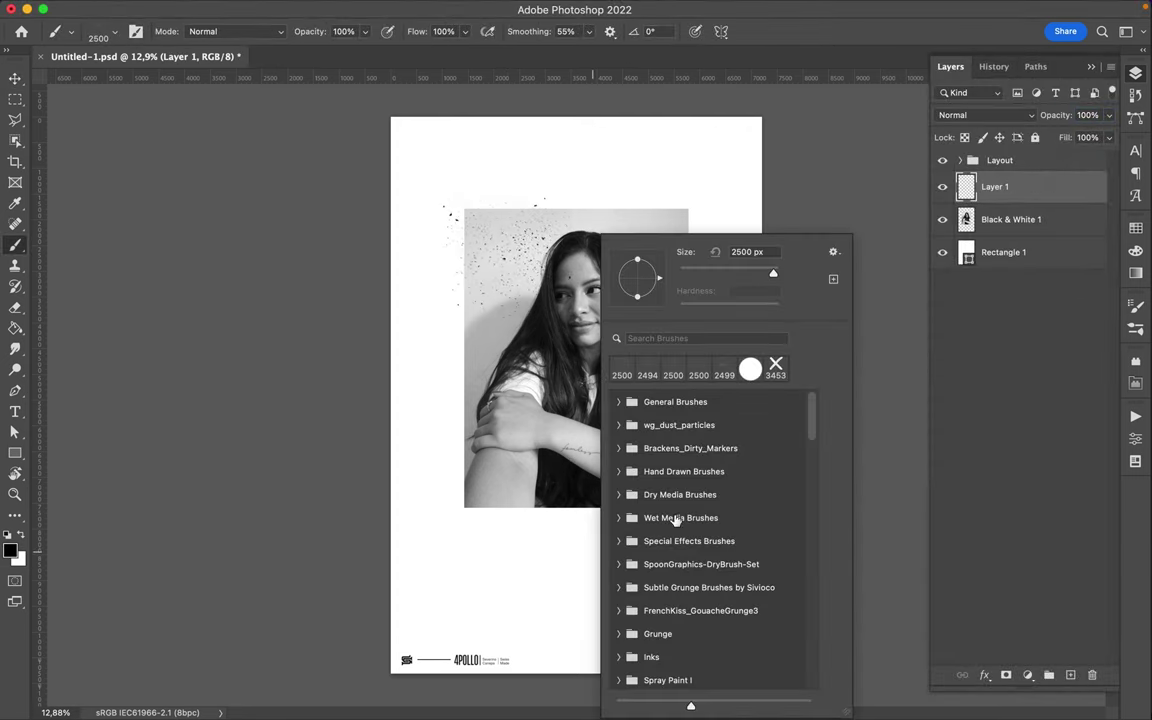
pyautogui.scroll(-3, 648, 590)
pyautogui.click(620, 568)
pyautogui.click(715, 545)
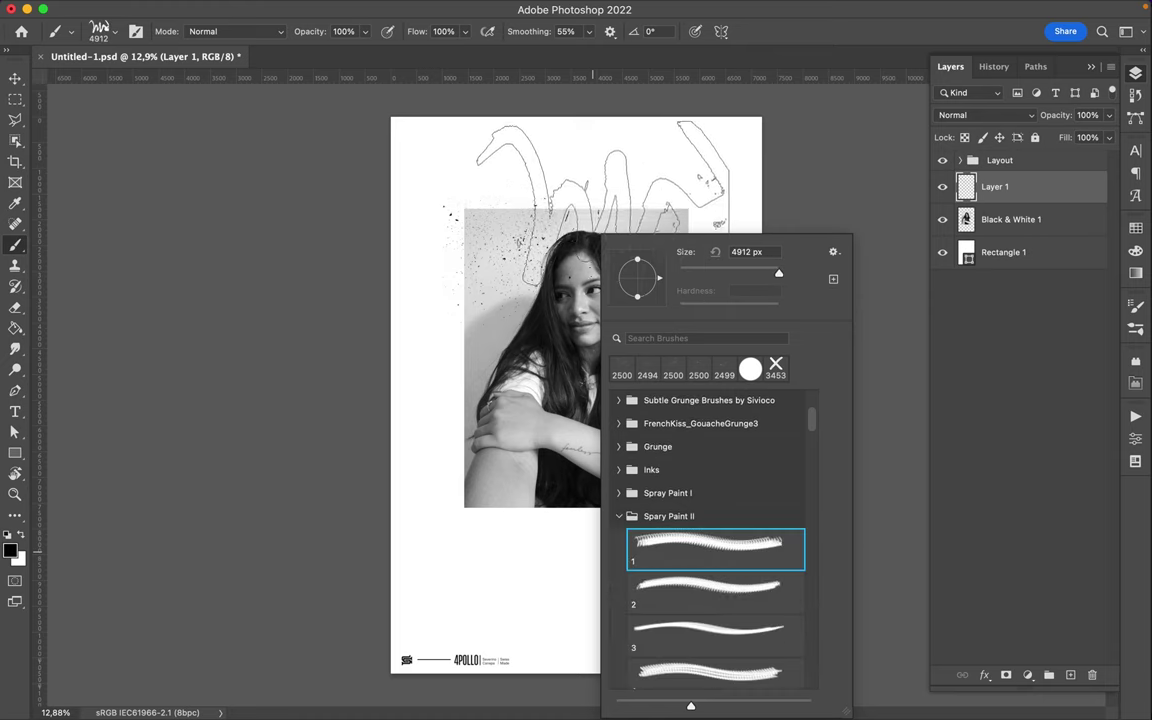
pyautogui.click(597, 215)
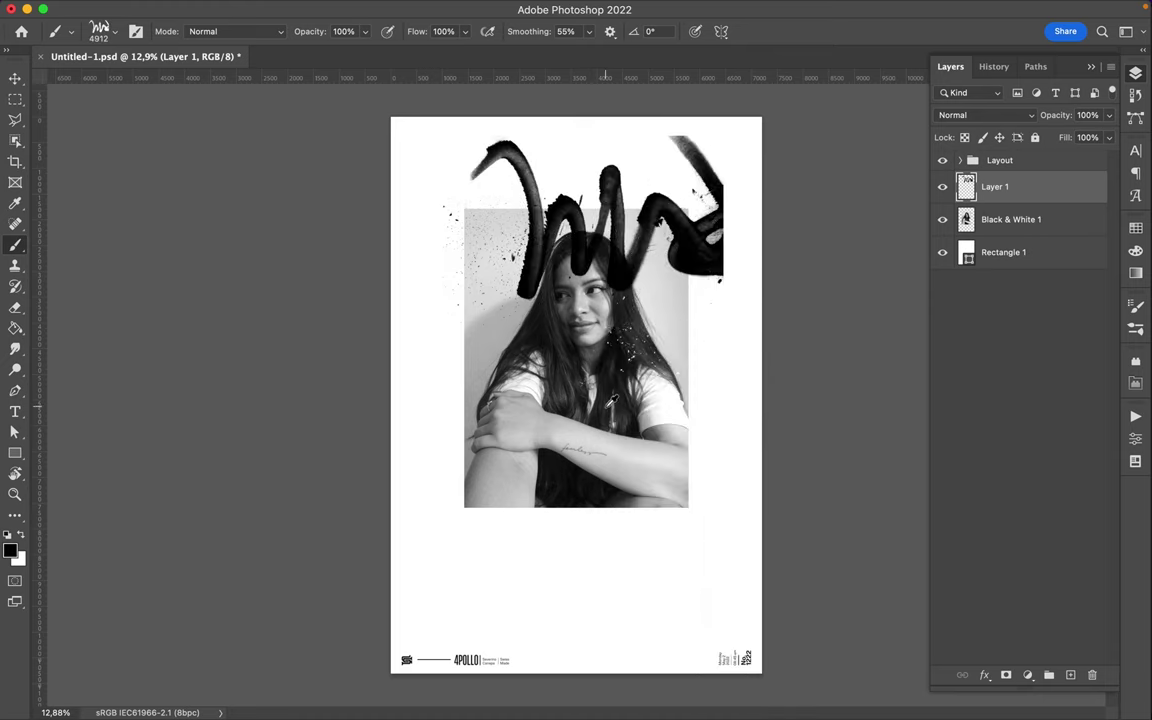
# - Add a black spray band below the photo and a black scribble left of the portrait
pyautogui.rightClick(630, 360)
pyautogui.click(735, 590)
pyautogui.click(740, 635)
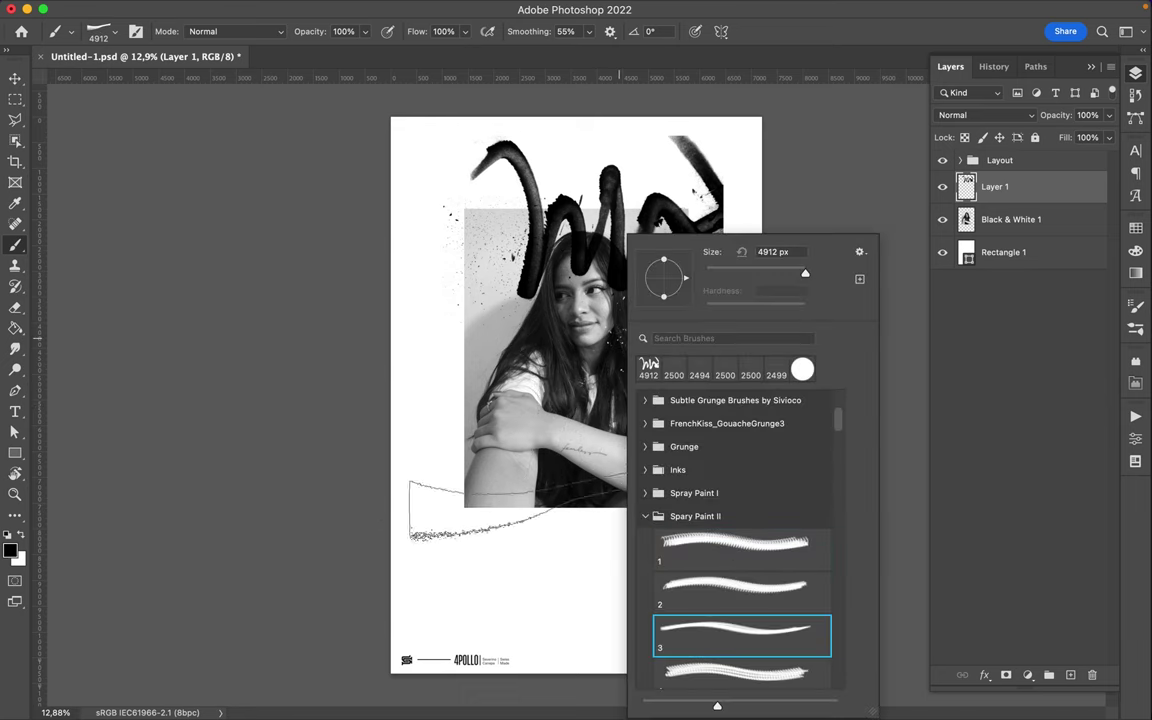
pyautogui.click(546, 495)
pyautogui.rightClick(592, 360)
pyautogui.click(705, 678)
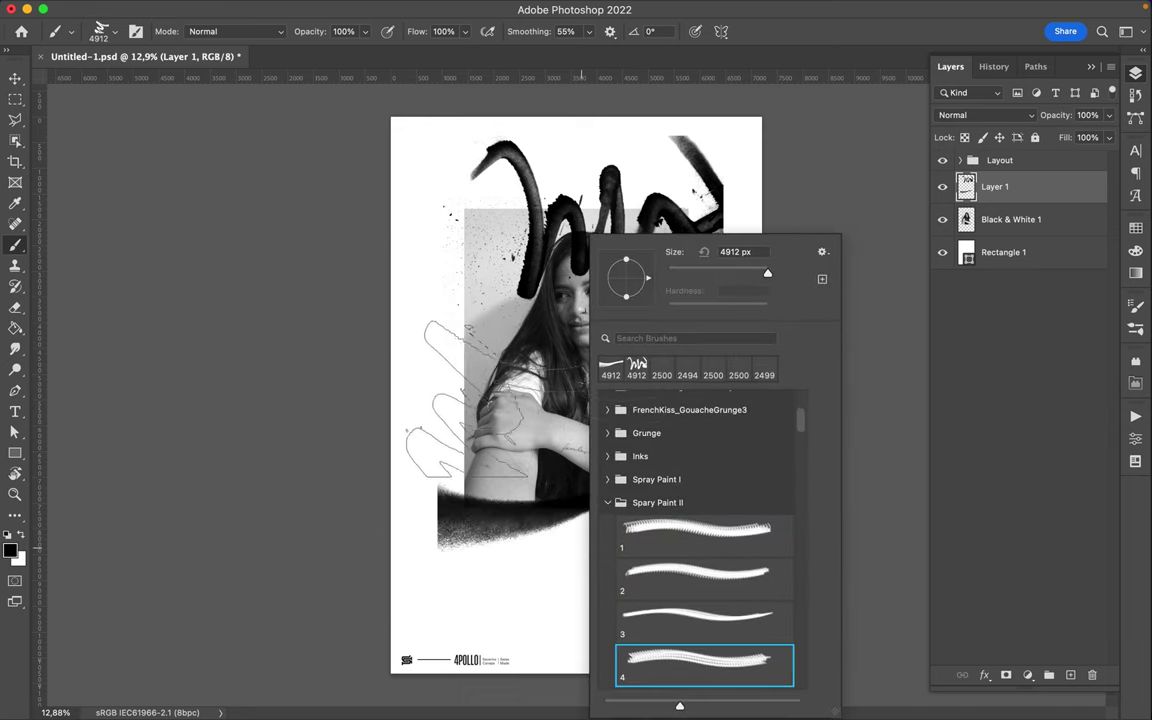
pyautogui.click(467, 399)
pyautogui.rightClick(517, 342)
pyautogui.press('.')
pyautogui.press('Return')
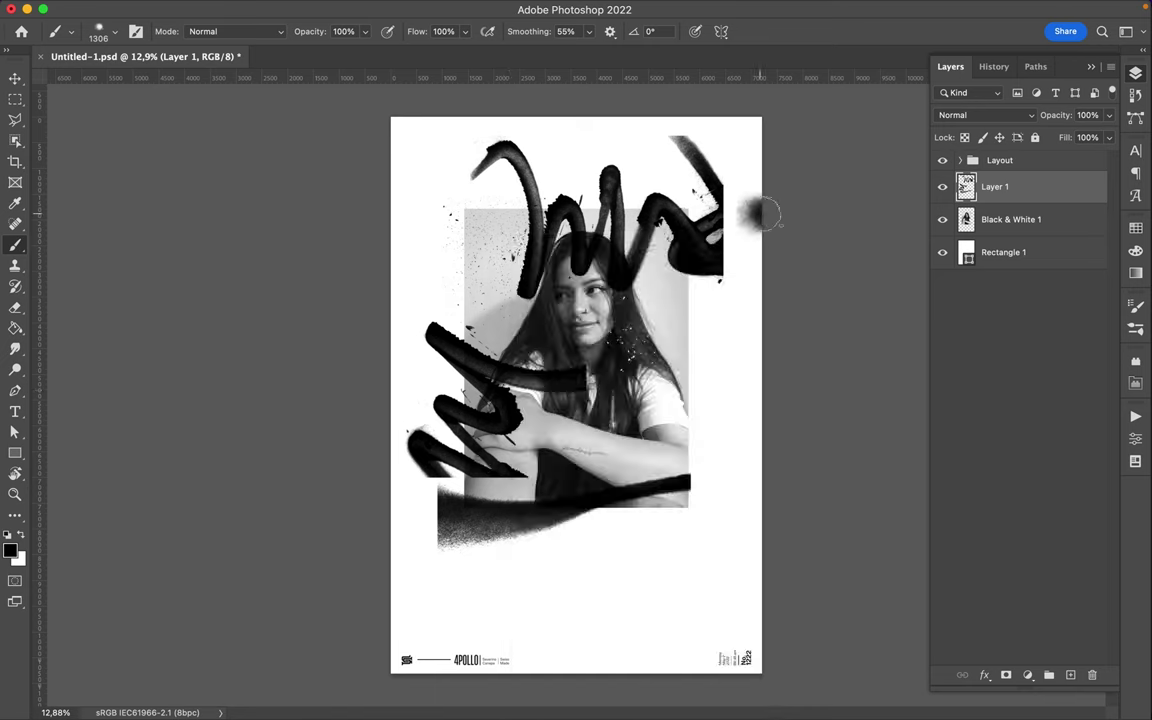
# - Paint a black spray blob and black strokes down the poster's right side
pyautogui.click(705, 255)
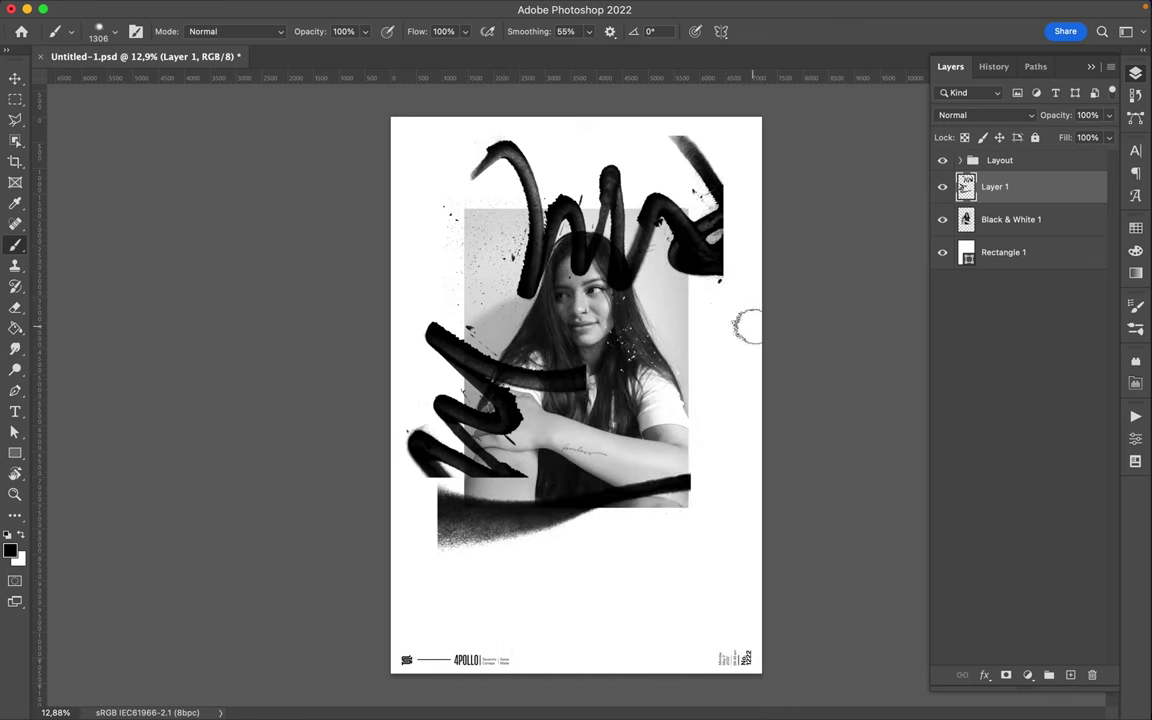
pyautogui.rightClick(588, 238)
pyautogui.press('Return')
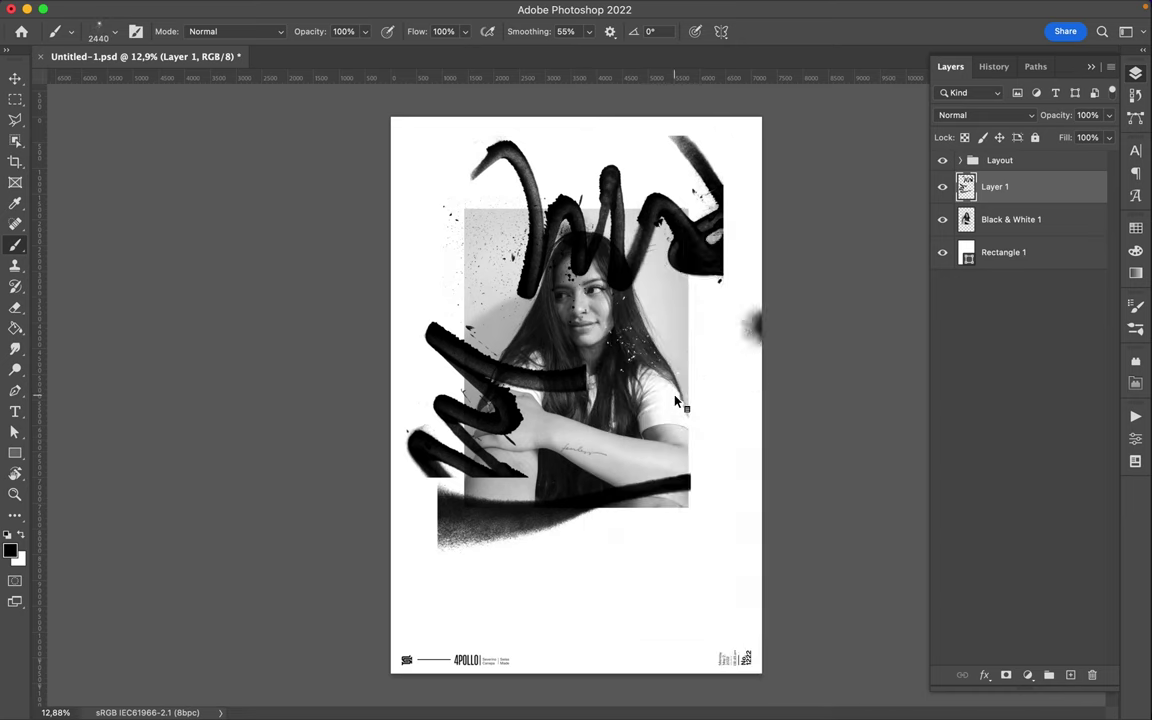
pyautogui.rightClick(683, 238)
pyautogui.press('.')
# - Switch the colour to white and paint white strokes over the woman's shoulder
pyautogui.press('.')
pyautogui.press('Return')
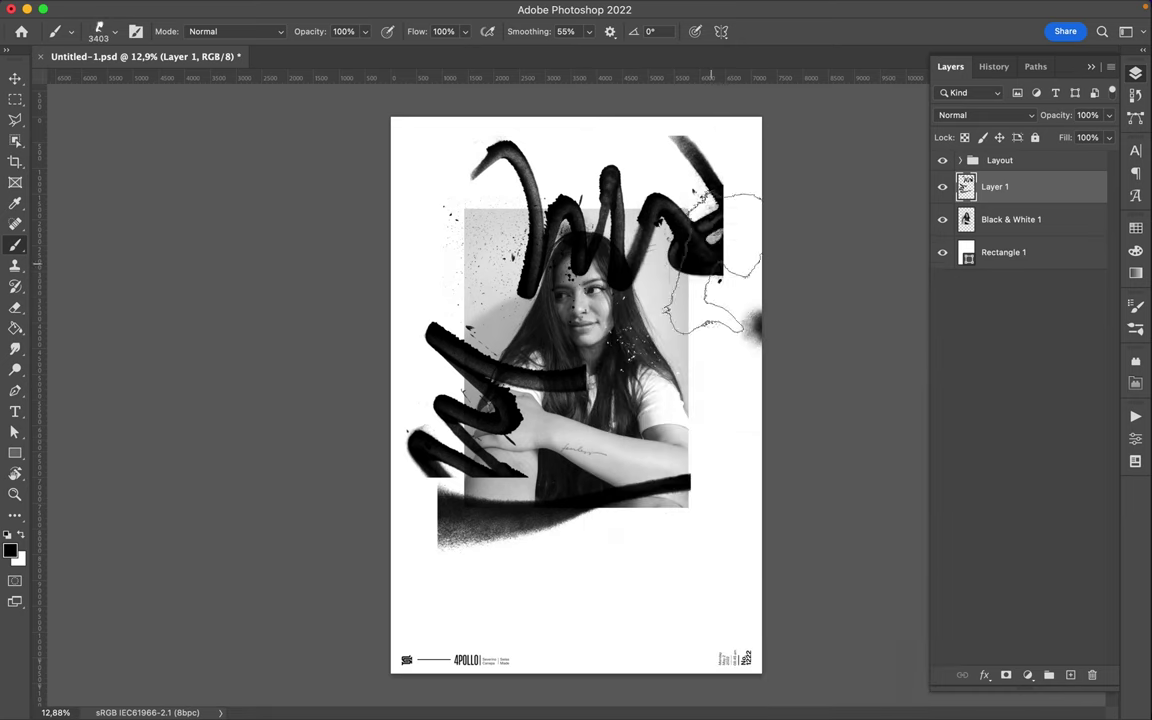
pyautogui.moveTo(740, 225); pyautogui.dragTo(720, 350)
pyautogui.rightClick(778, 256)
pyautogui.press('.')
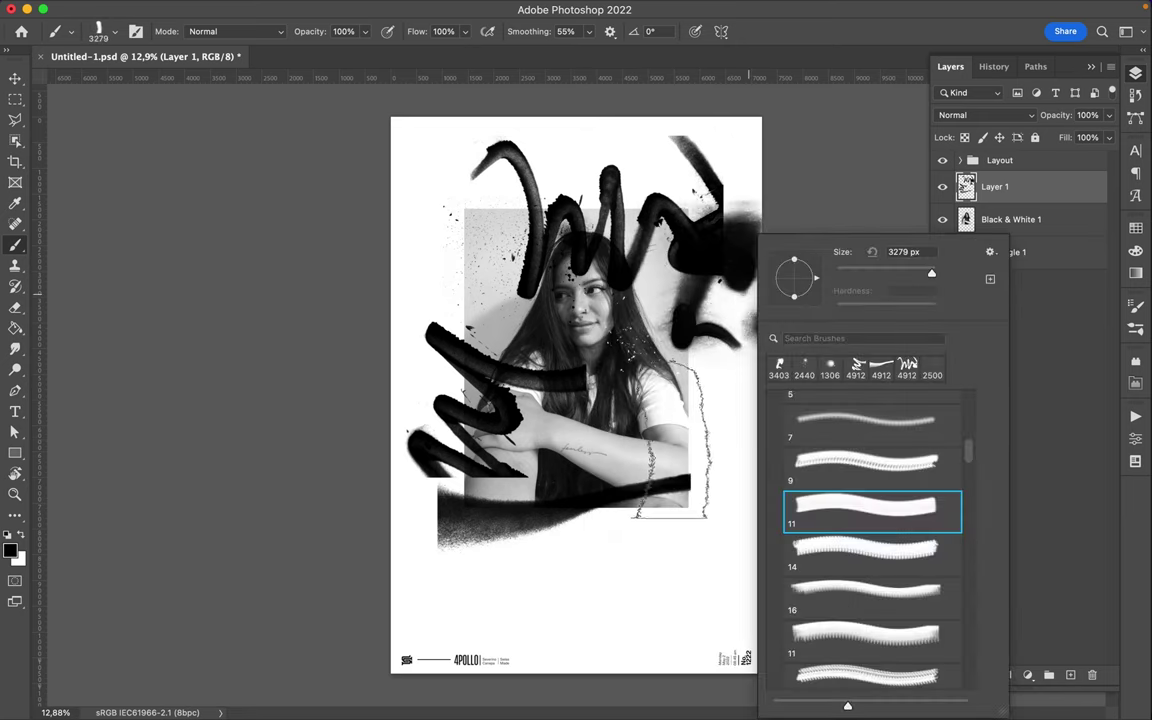
pyautogui.press('Return')
pyautogui.rightClick(694, 256)
# - Paint white drips over the photo's top and white zigzags over her left side
pyautogui.press('.')
pyautogui.press('x')
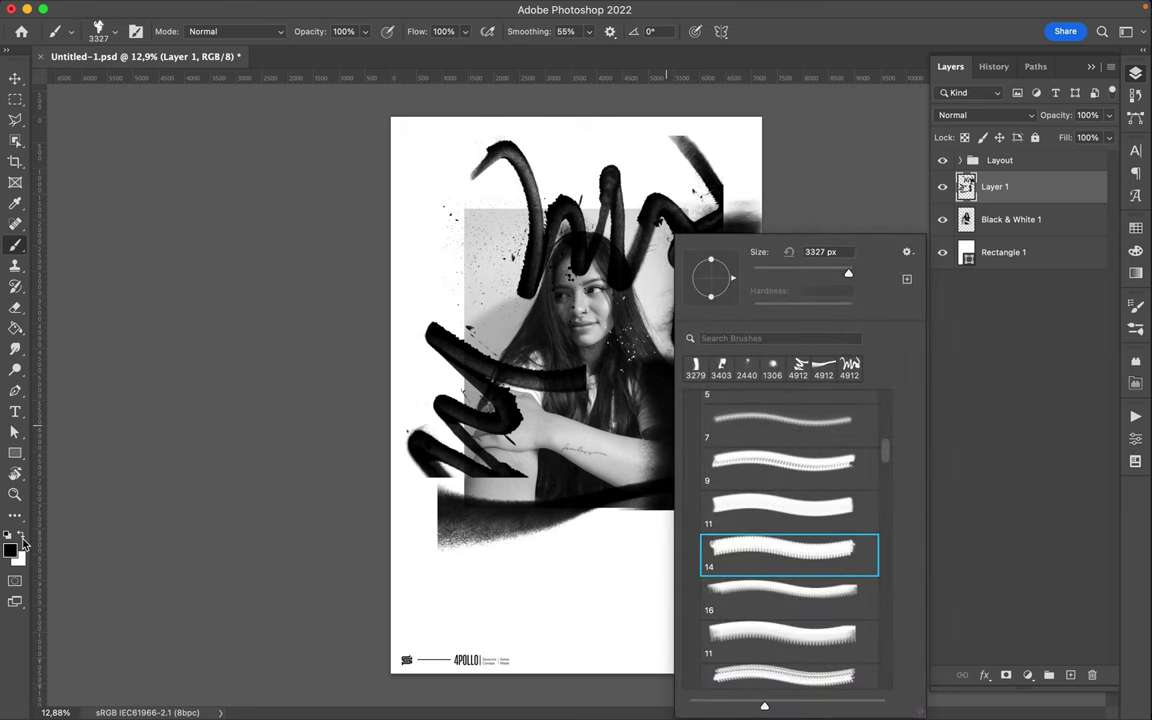
pyautogui.press('Return')
pyautogui.moveTo(640, 490); pyautogui.dragTo(600, 360)
pyautogui.rightClick(671, 256)
pyautogui.press('.')
pyautogui.press('Return')
pyautogui.moveTo(535, 210); pyautogui.dragTo(535, 290)
pyautogui.rightClick(548, 405)
pyautogui.press('.')
pyautogui.press('Return')
pyautogui.moveTo(440, 420); pyautogui.dragTo(520, 440)
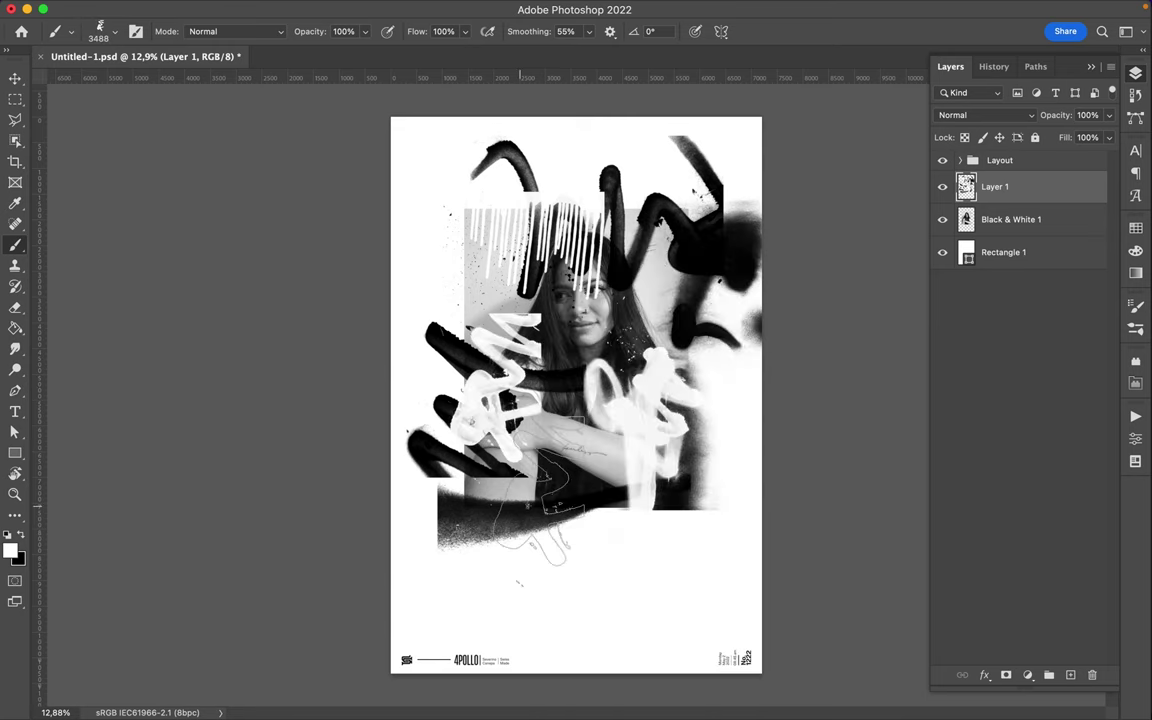
pyautogui.click(1135, 228)
# - Choose magenta from Swatches and stamp a magenta spray dab beside the face
pyautogui.click(945, 269)
pyautogui.rightClick(588, 240)
pyautogui.scroll(-1, 678, 528)
pyautogui.scroll(-1, 678, 528)
pyautogui.scroll(1, 670, 540)
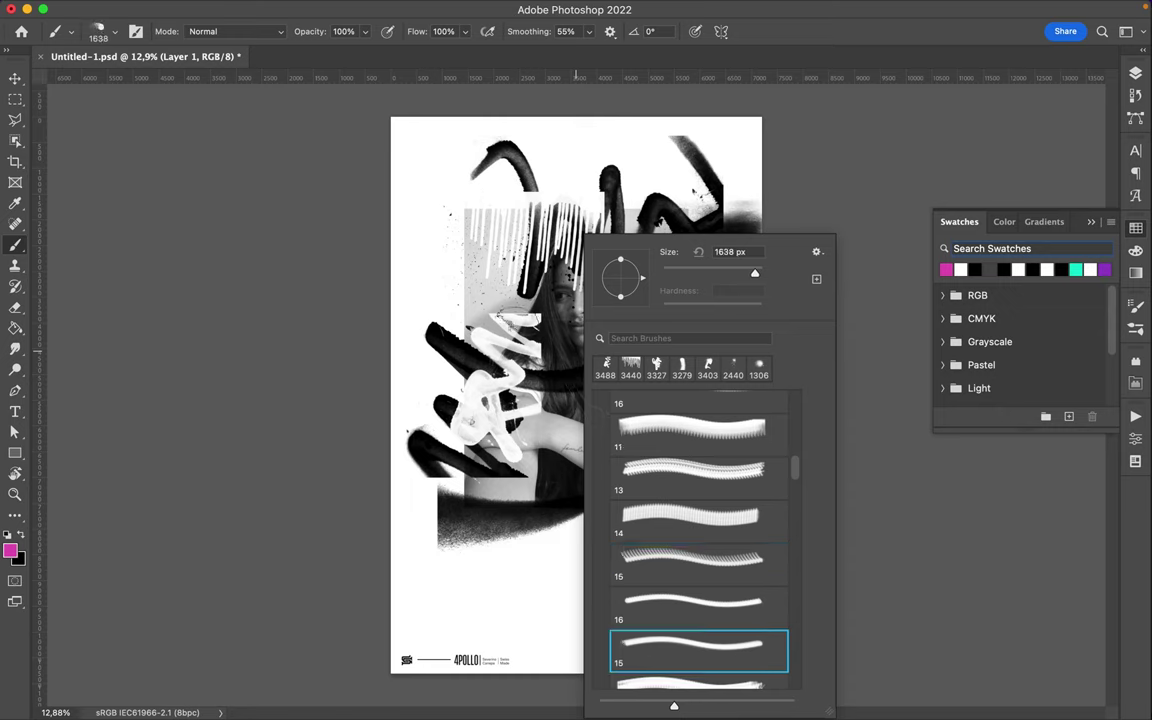
pyautogui.click(528, 293)
# - Pick spray brush 28 and sample light grey from the poster
pyautogui.rightClick(588, 240)
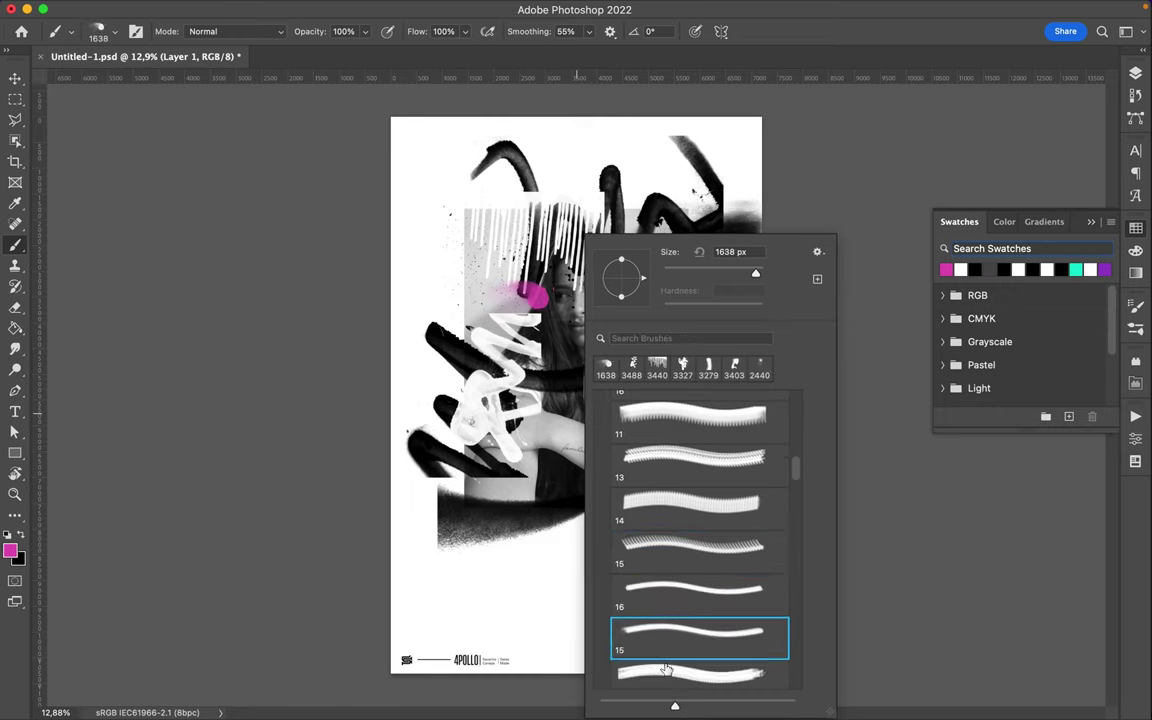
pyautogui.scroll(-3, 667, 670)
pyautogui.click(695, 648)
pyautogui.press('.')
pyautogui.scroll(-2, 638, 495)
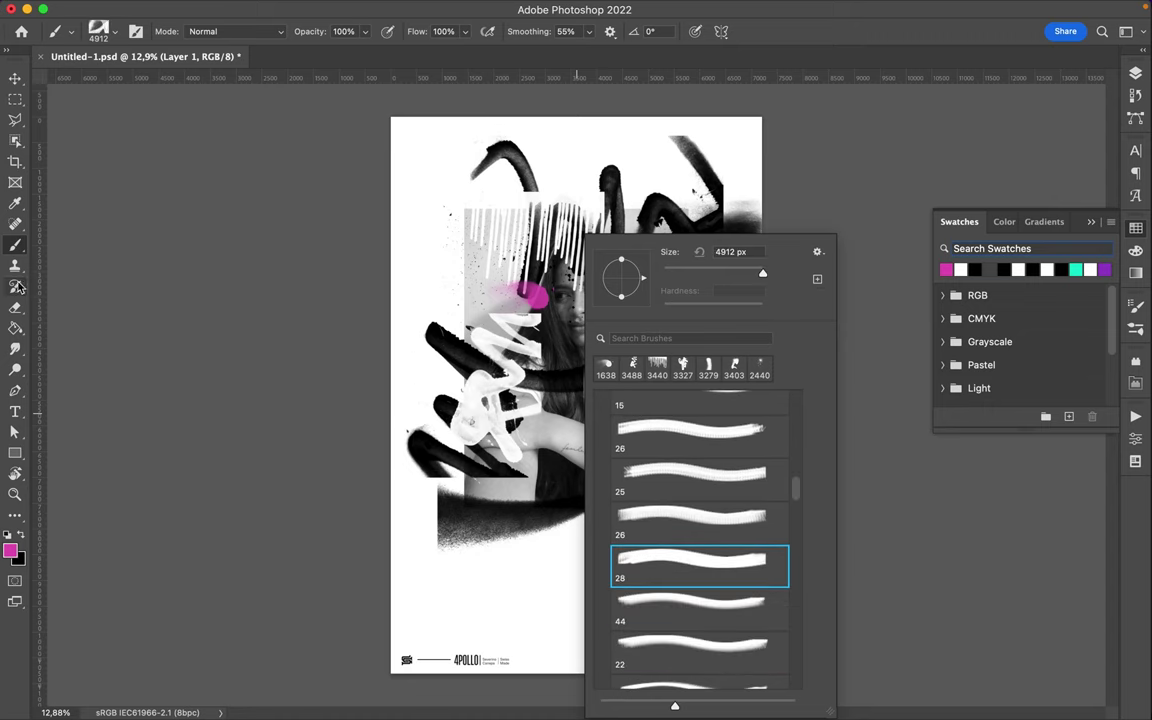
pyautogui.click(16, 206)
pyautogui.click(494, 301)
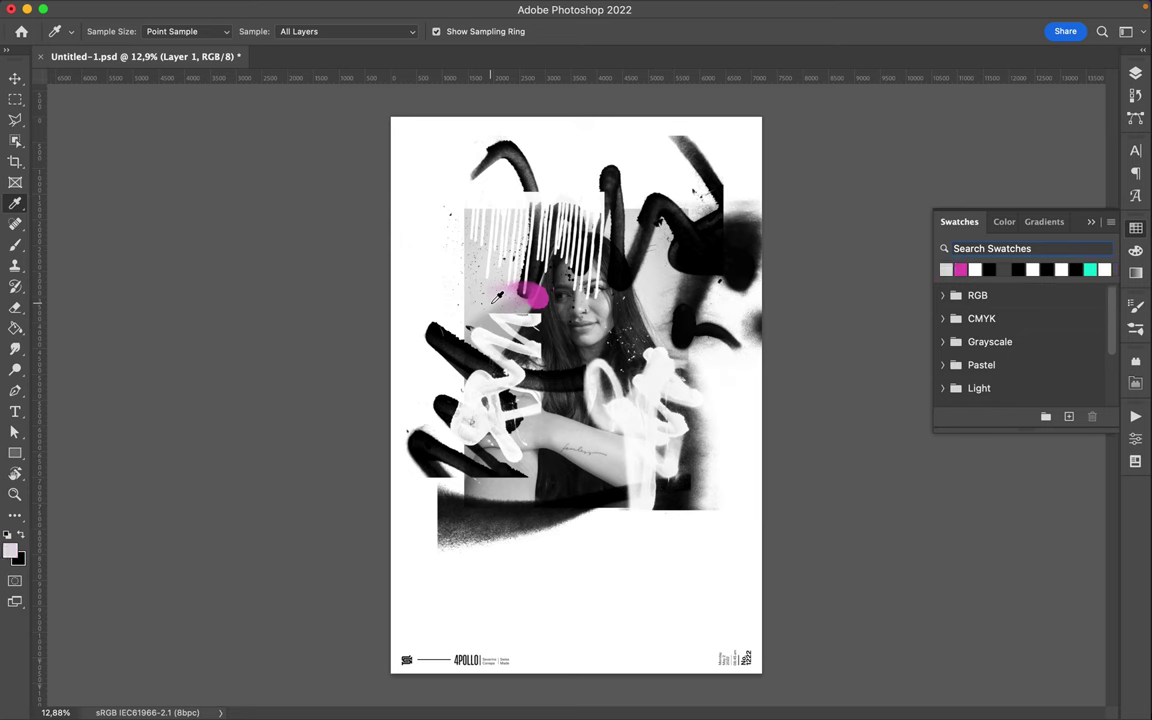
# - Stamp a light grey spray over the centre, then undo it
pyautogui.press('b')
pyautogui.press('F7')
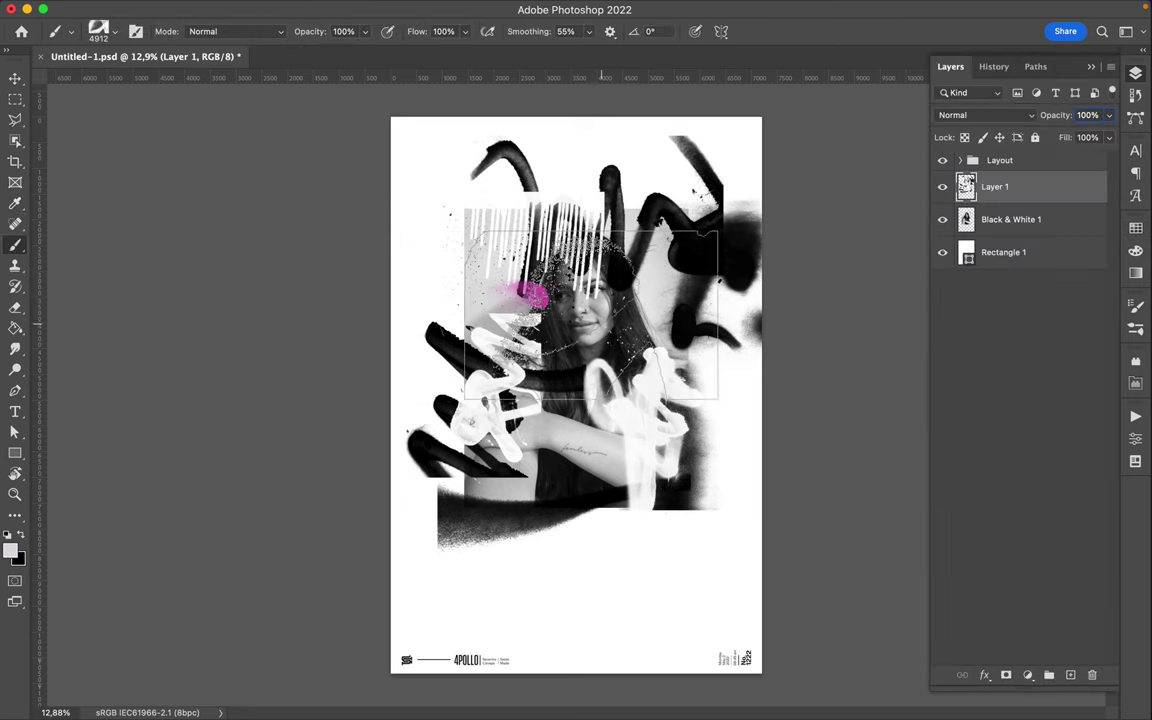
pyautogui.click(592, 315)
pyautogui.press('super+z')
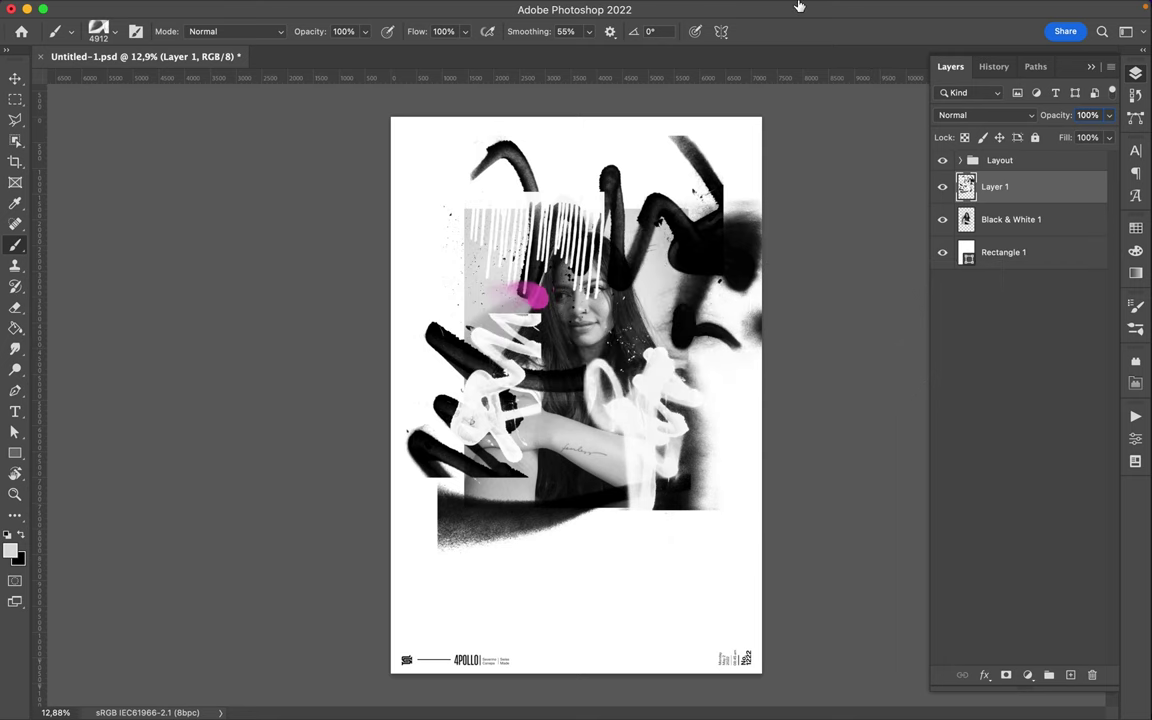
pyautogui.click(818, 9)
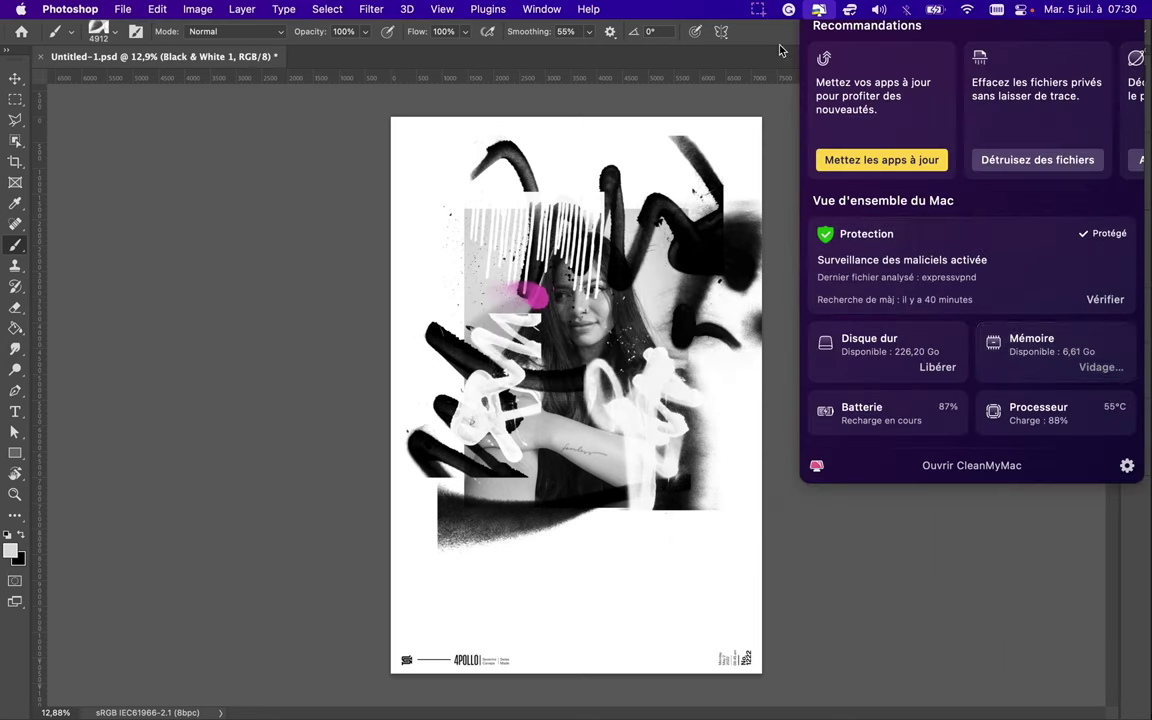
# - Add a new layer and stamp grey spray high on the left side
pyautogui.press('super+shift+alt+n')
pyautogui.click(600, 310)
pyautogui.press('super+z')
pyautogui.click(480, 245)
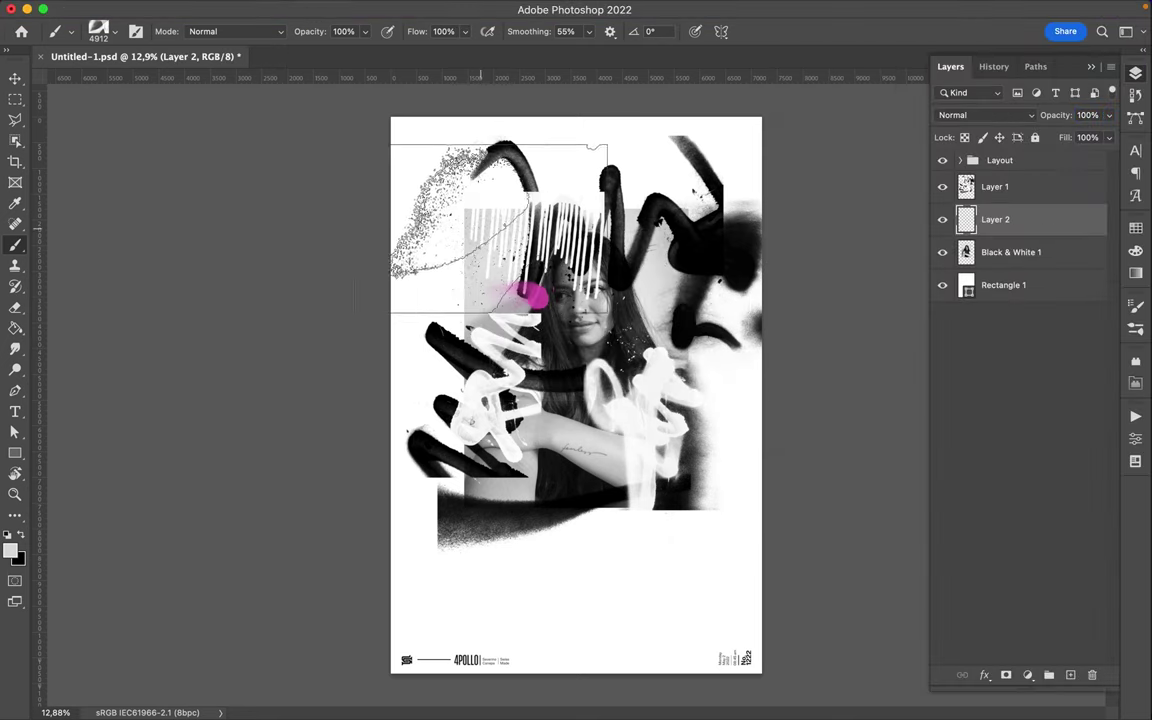
# - Copy the face area of Black & White 1 to Layer 3, above Layer 2, shifted right
pyautogui.click(1010, 252)
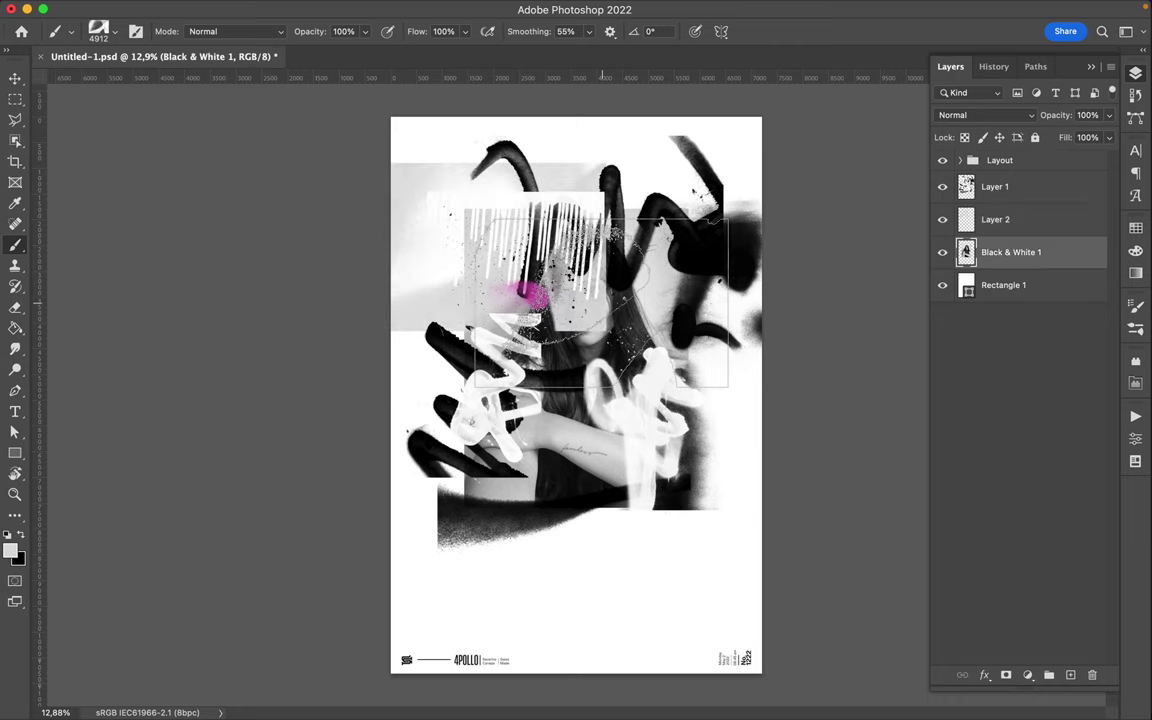
pyautogui.press('m')
pyautogui.moveTo(465, 190); pyautogui.dragTo(530, 330)
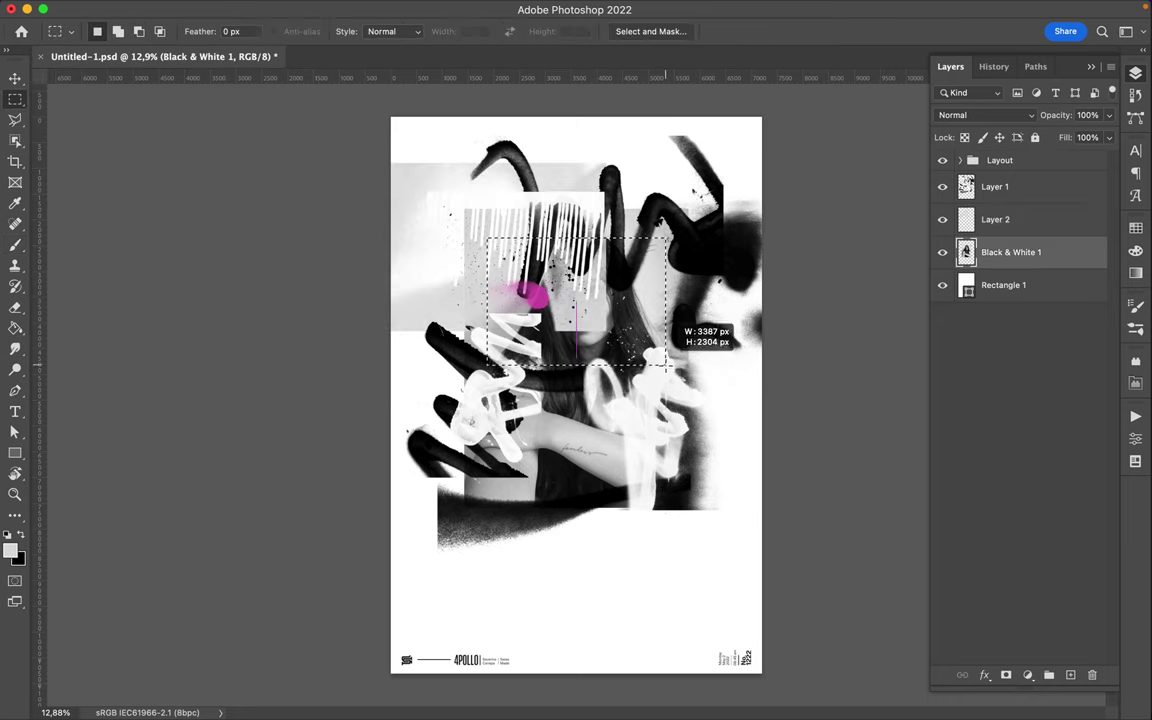
pyautogui.press('super+j')
pyautogui.press('v')
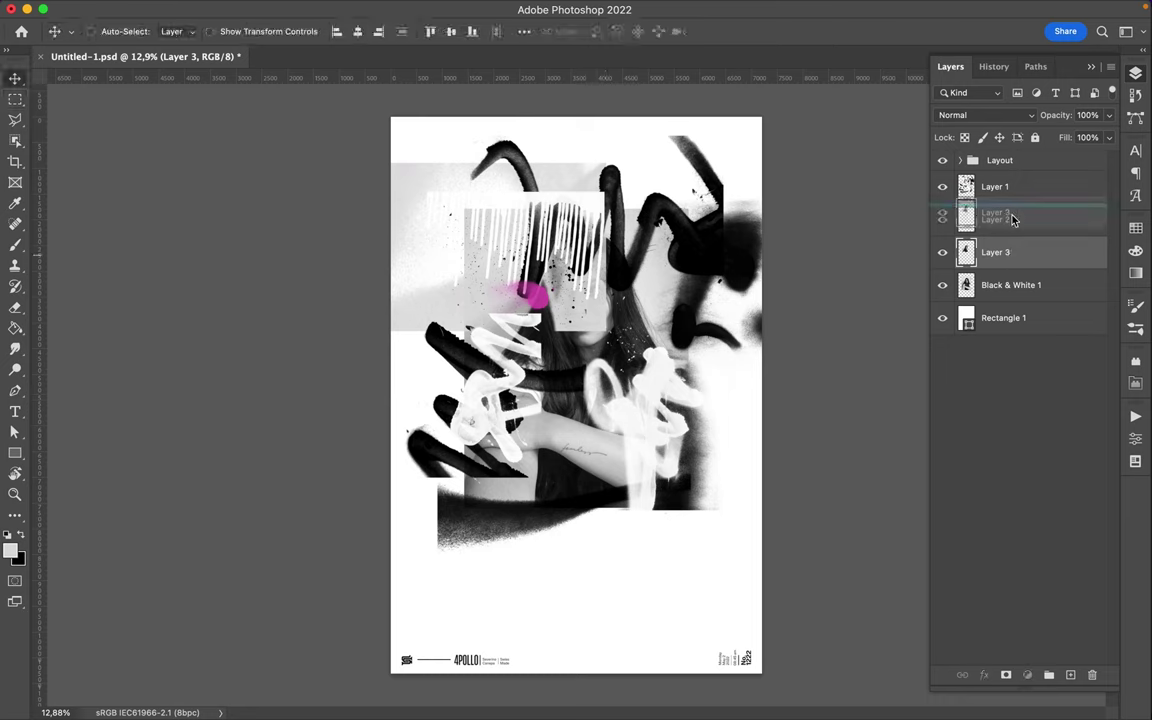
pyautogui.moveTo(1010, 257); pyautogui.dragTo(1000, 207)
pyautogui.moveTo(535, 363); pyautogui.dragTo(566, 367)
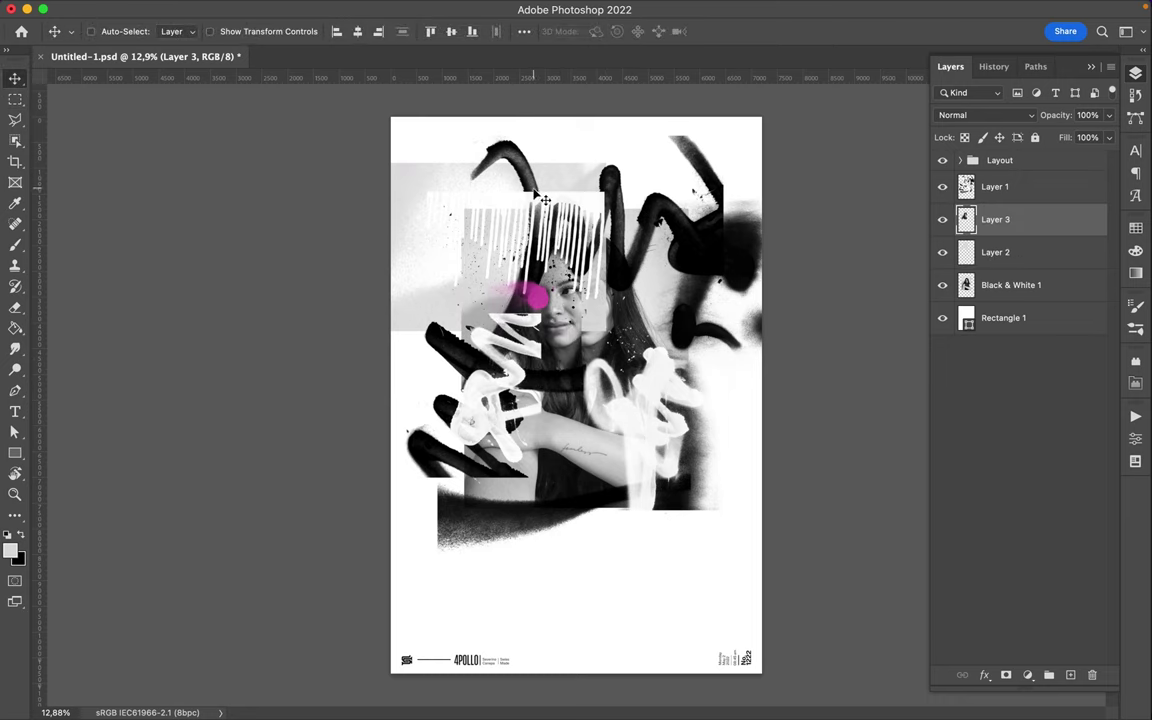
# - Copy another photo fragment to Layer 4 and place it right of the portrait
pyautogui.press('m')
pyautogui.moveTo(470, 250); pyautogui.dragTo(500, 350)
pyautogui.press('super+j')
pyautogui.press('v')
pyautogui.moveTo(590, 320)
pyautogui.mouseDown()
pyautogui.moveTo(705, 442)
pyautogui.moveTo(713, 400)
pyautogui.mouseUp()
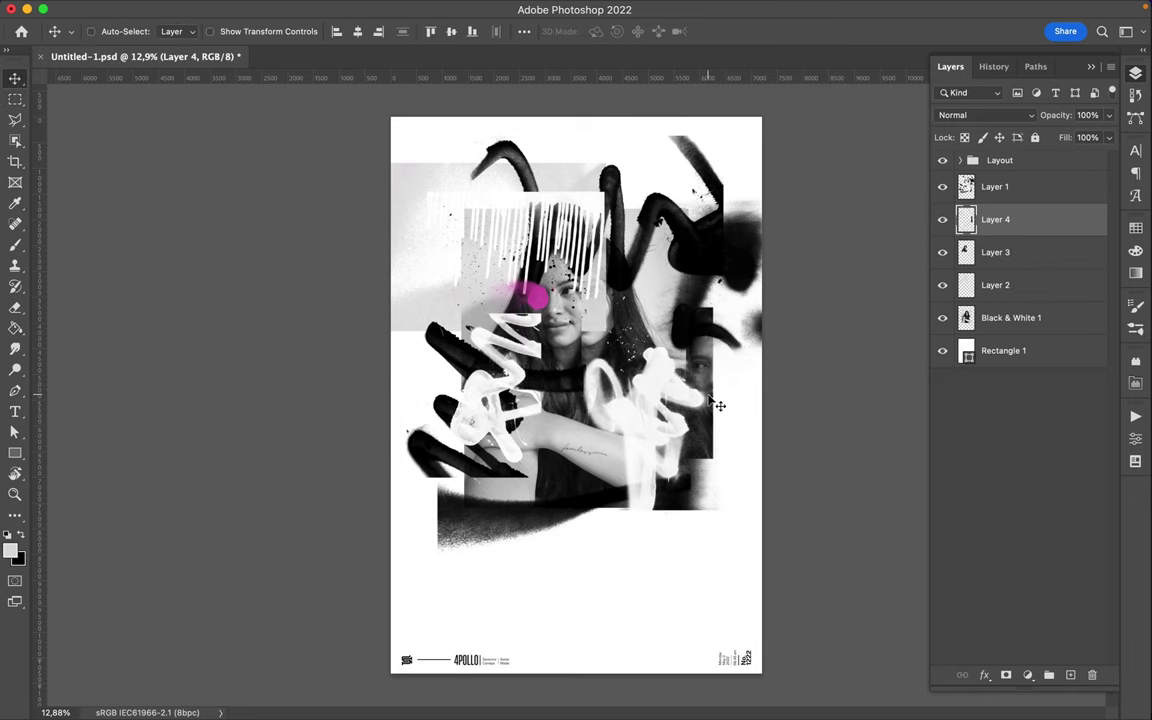
# - Paint with the 25 brush preset to lighten the area around and below the arm
pyautogui.click(15, 245)
pyautogui.rightClick(600, 240)
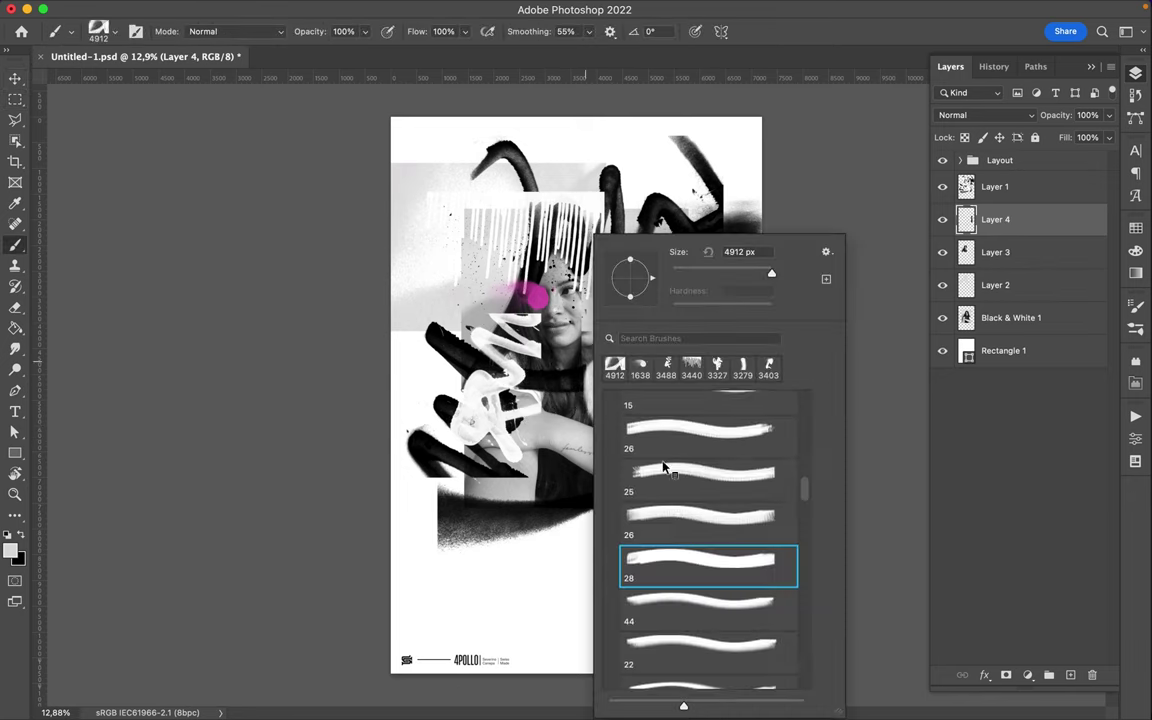
pyautogui.click(714, 598)
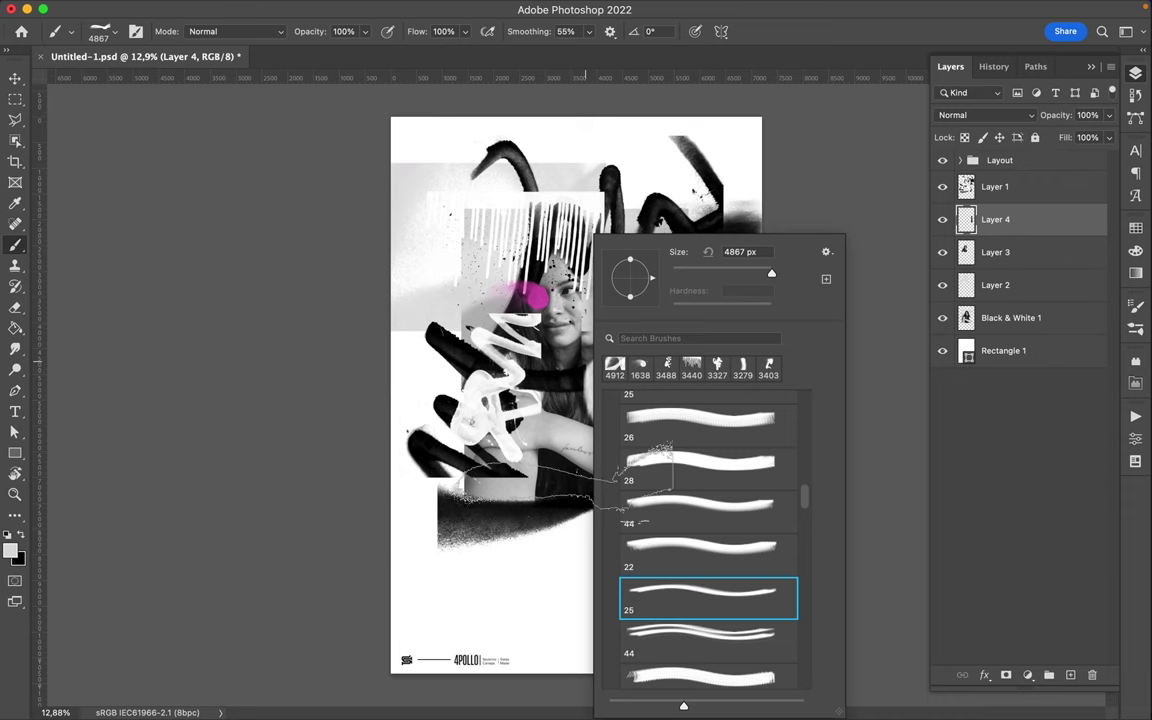
pyautogui.press('Return')
pyautogui.click(550, 480)
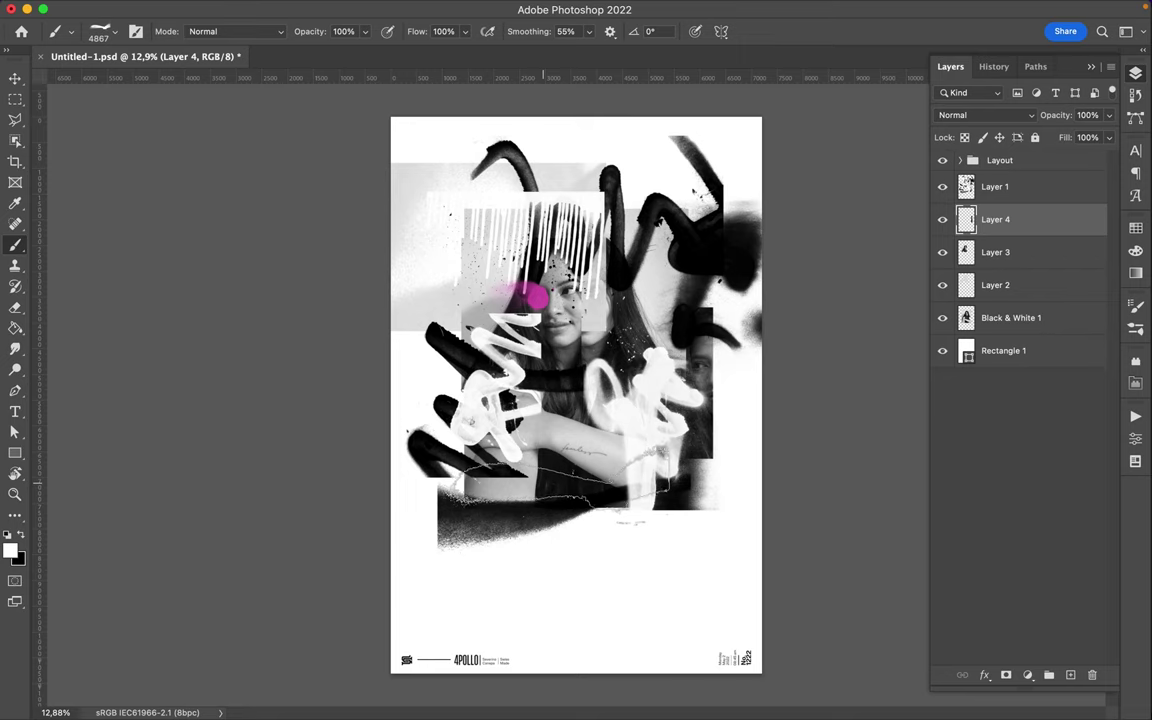
pyautogui.moveTo(500, 480); pyautogui.dragTo(600, 490)
# - Paint white streaky strokes across the middle on Layer 2 with another preset, then undo
pyautogui.rightClick(750, 392)
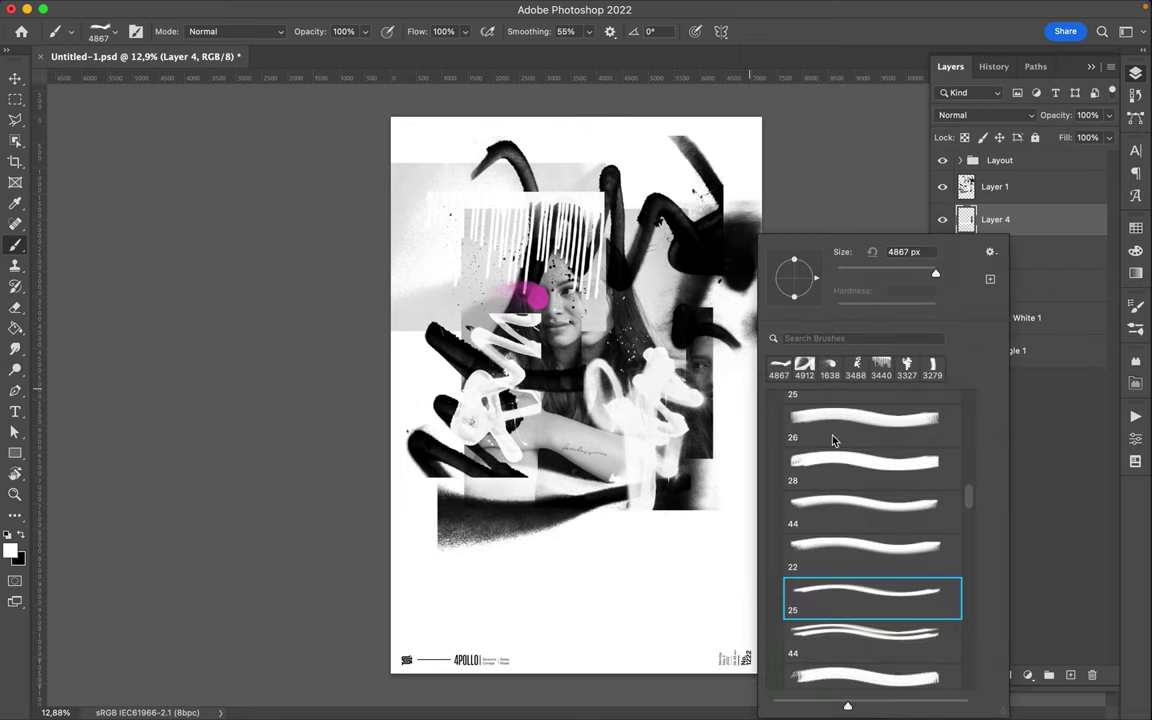
pyautogui.scroll(-2, 884, 520)
pyautogui.doubleClick(884, 520)
pyautogui.click(1010, 252)
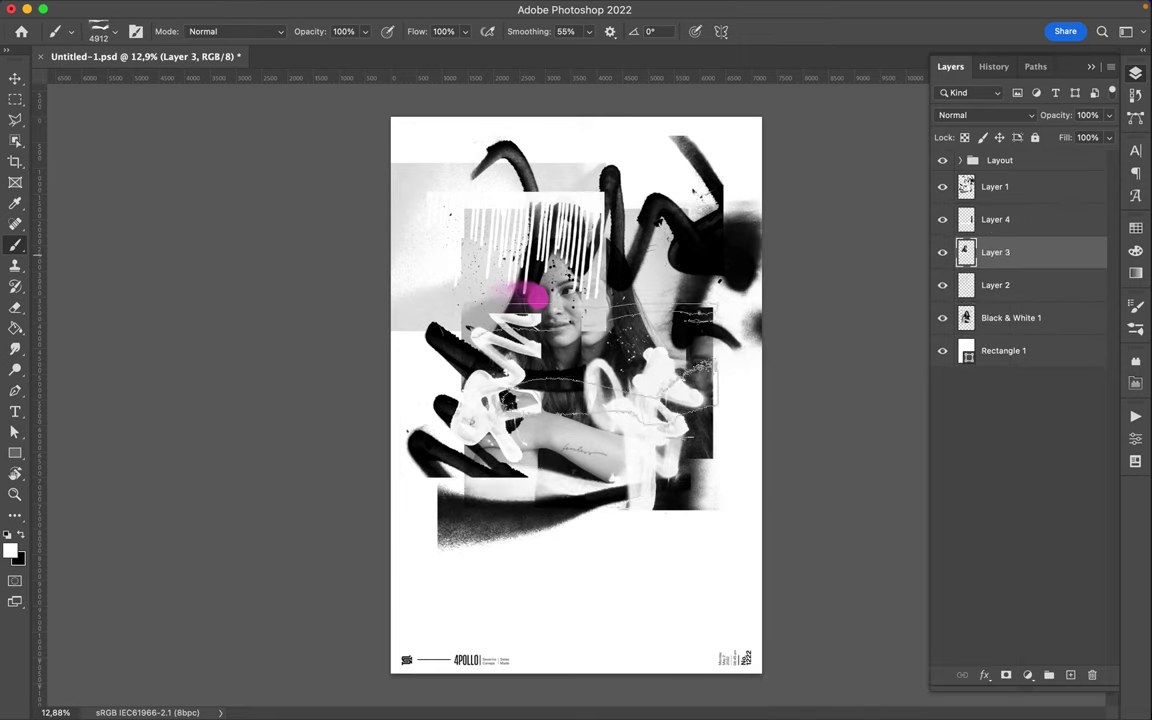
pyautogui.click(995, 285)
pyautogui.moveTo(470, 420); pyautogui.dragTo(700, 360)
pyautogui.hotkey('ctrl', 'z')
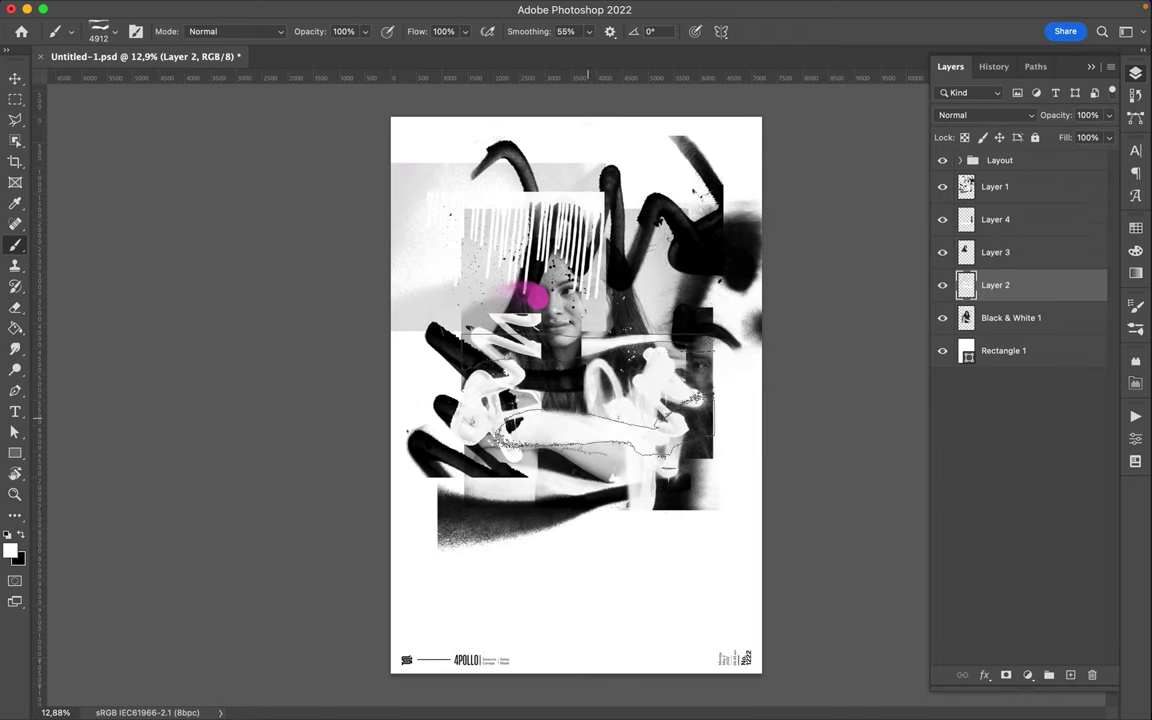
# - Make black the painting colour and try a 39_dusty_grunge_stripes brush
pyautogui.rightClick(600, 240)
pyautogui.click(700, 570)
pyautogui.click(21, 535)
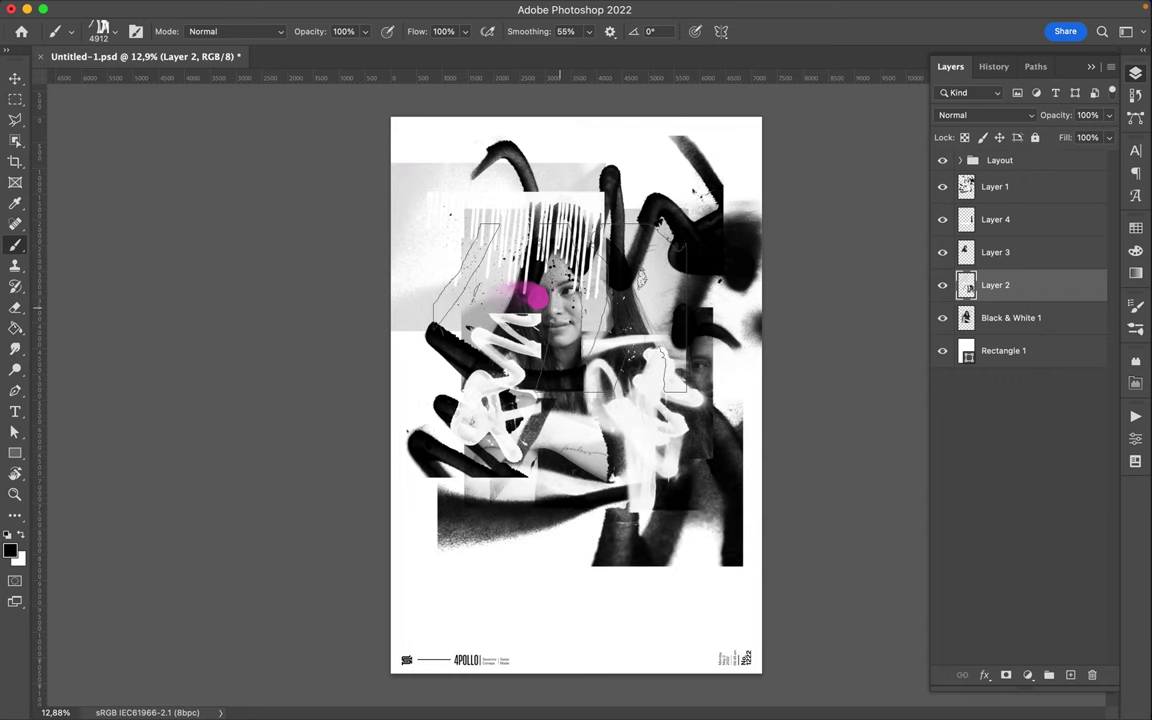
pyautogui.rightClick(580, 240)
pyautogui.scroll(-3, 685, 472)
pyautogui.scroll(-3, 685, 472)
pyautogui.scroll(-2, 685, 472)
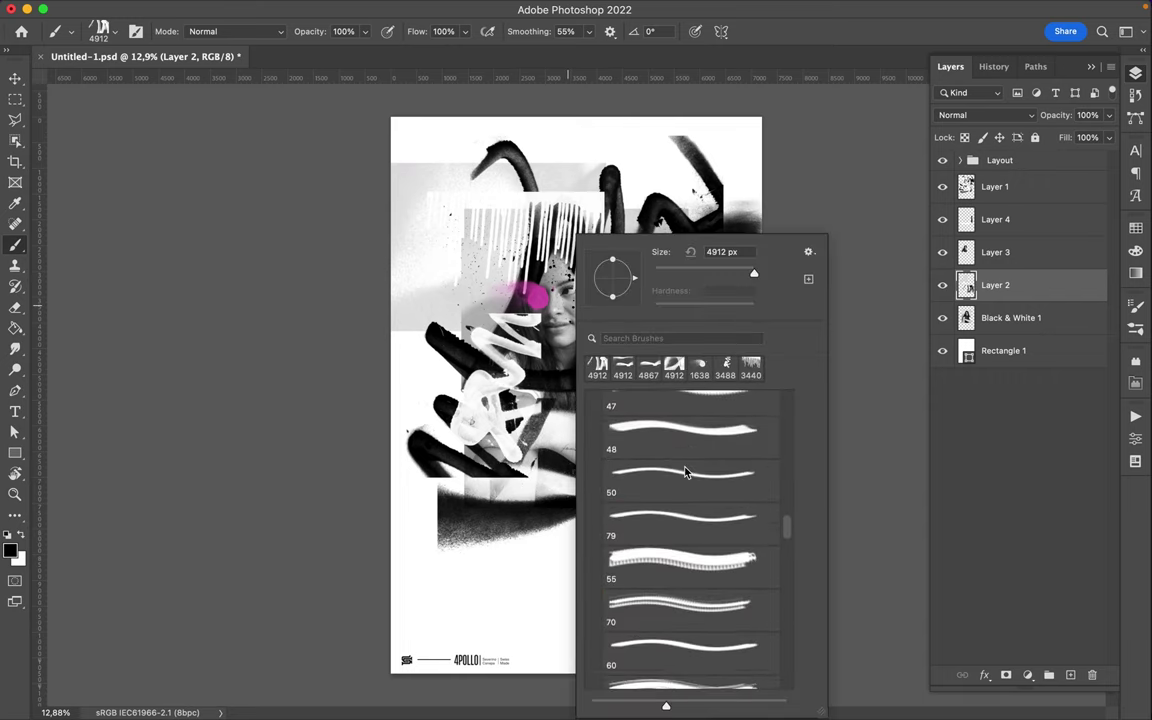
pyautogui.scroll(5, 690, 460)
pyautogui.scroll(5, 670, 440)
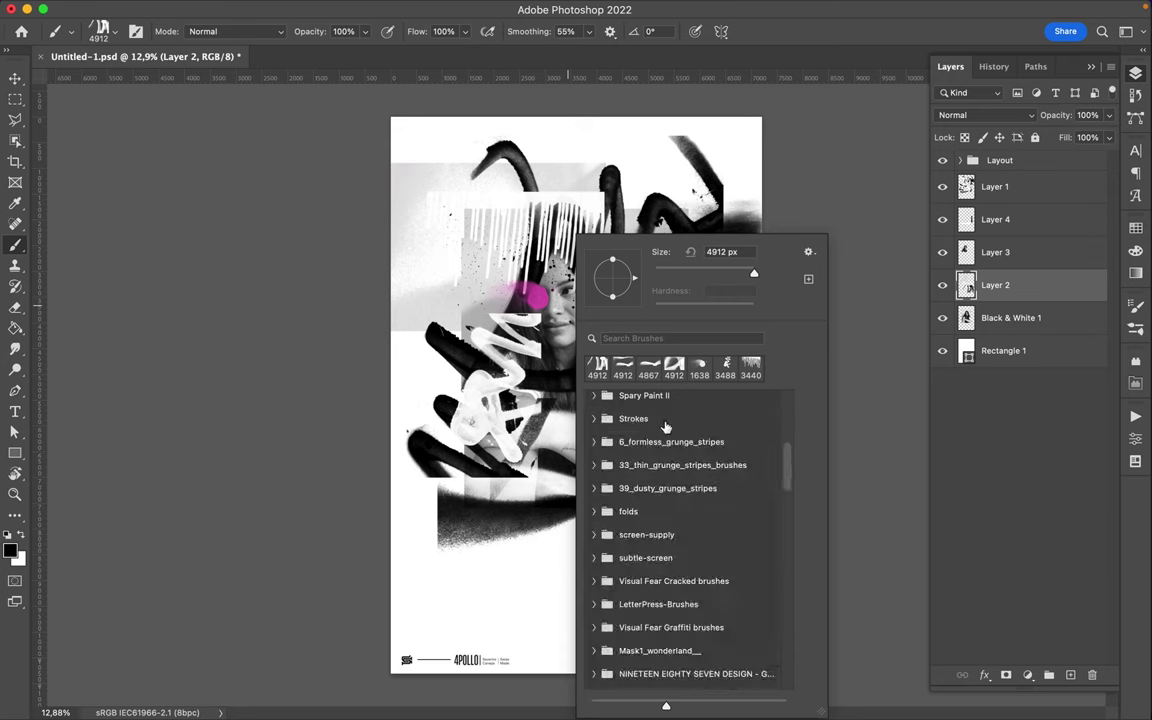
pyautogui.click(595, 488)
pyautogui.click(668, 520)
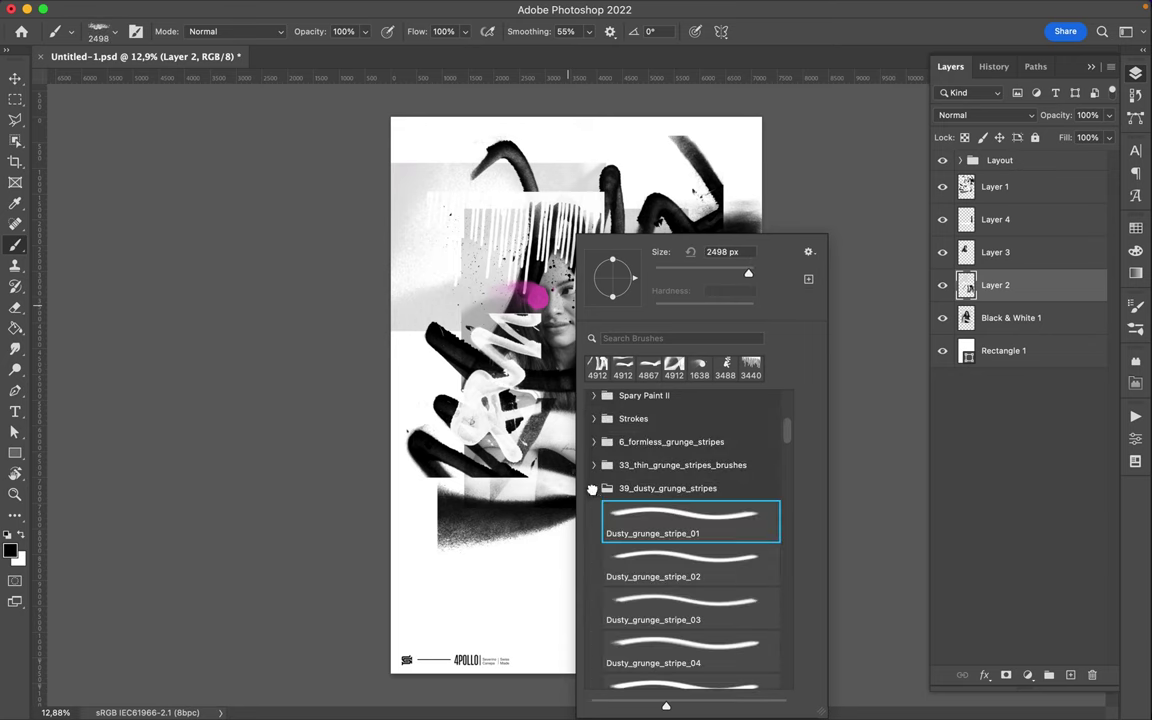
pyautogui.click(595, 488)
# - Choose a WG Dust Particles brush and pick magenta from the swatches
pyautogui.scroll(5, 608, 573)
pyautogui.click(595, 425)
pyautogui.click(690, 588)
pyautogui.click(1136, 229)
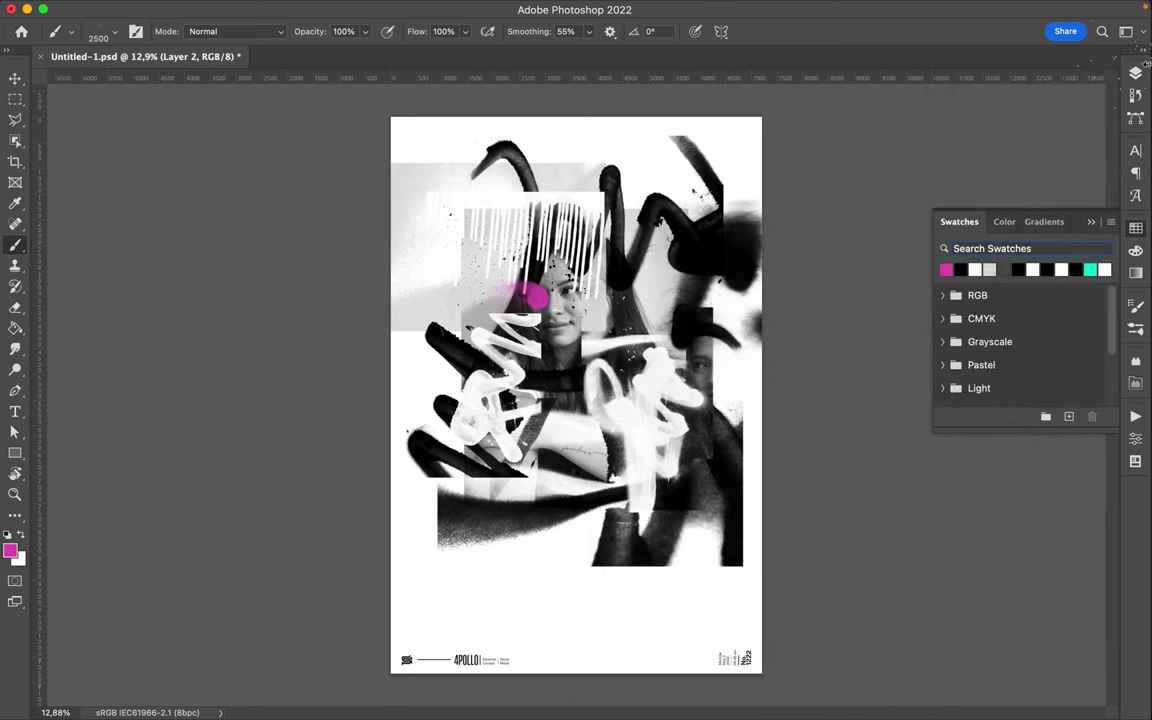
# - Duplicate Layer 1 through Black & White 1
pyautogui.click(1135, 73)
pyautogui.click(995, 187)
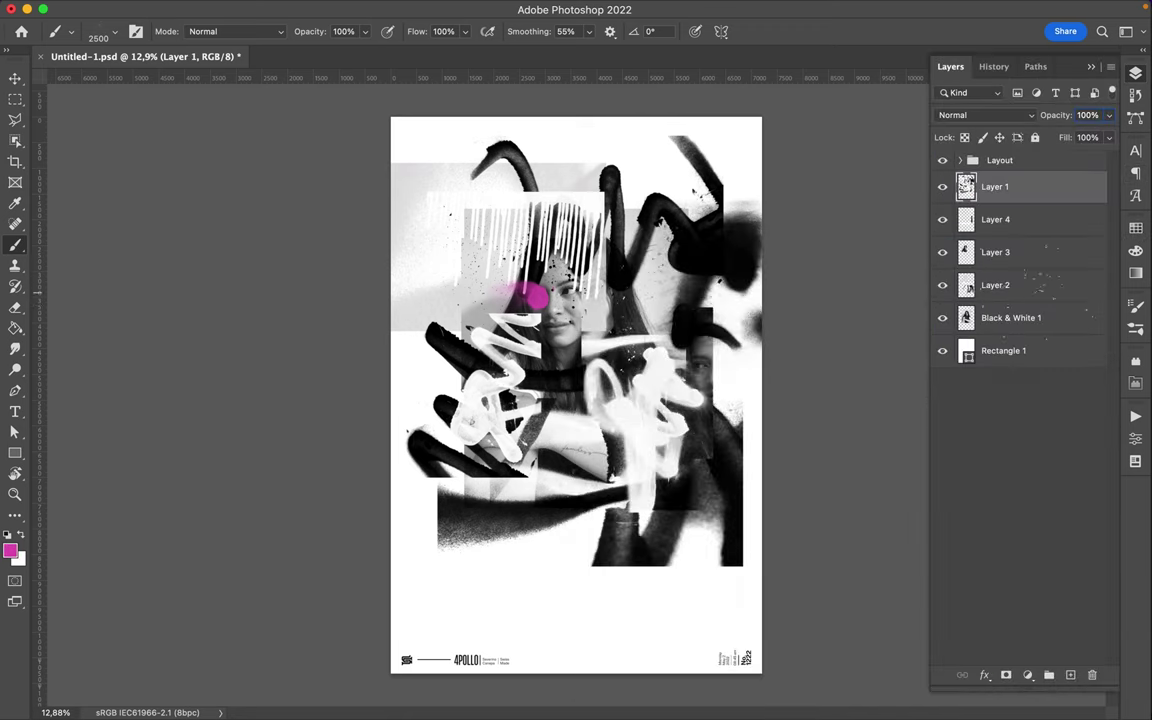
pyautogui.keyDown('shift'); pyautogui.click(1021, 318); pyautogui.keyUp('shift')
pyautogui.moveTo(1021, 318); pyautogui.dragTo(1005, 187)
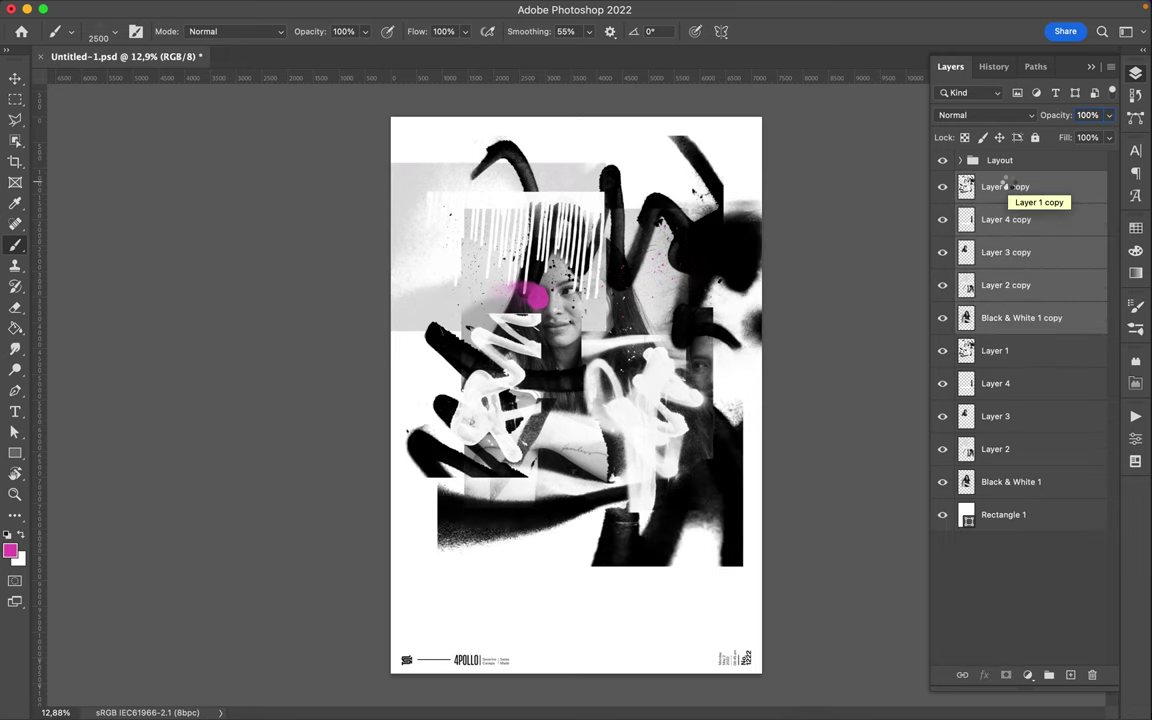
# - Merge the duplicated layers and offset several copies vertically across the poster
pyautogui.hotkey('ctrl', 'e')
pyautogui.press('v')
pyautogui.moveTo(627, 400); pyautogui.dragTo(613, 165)
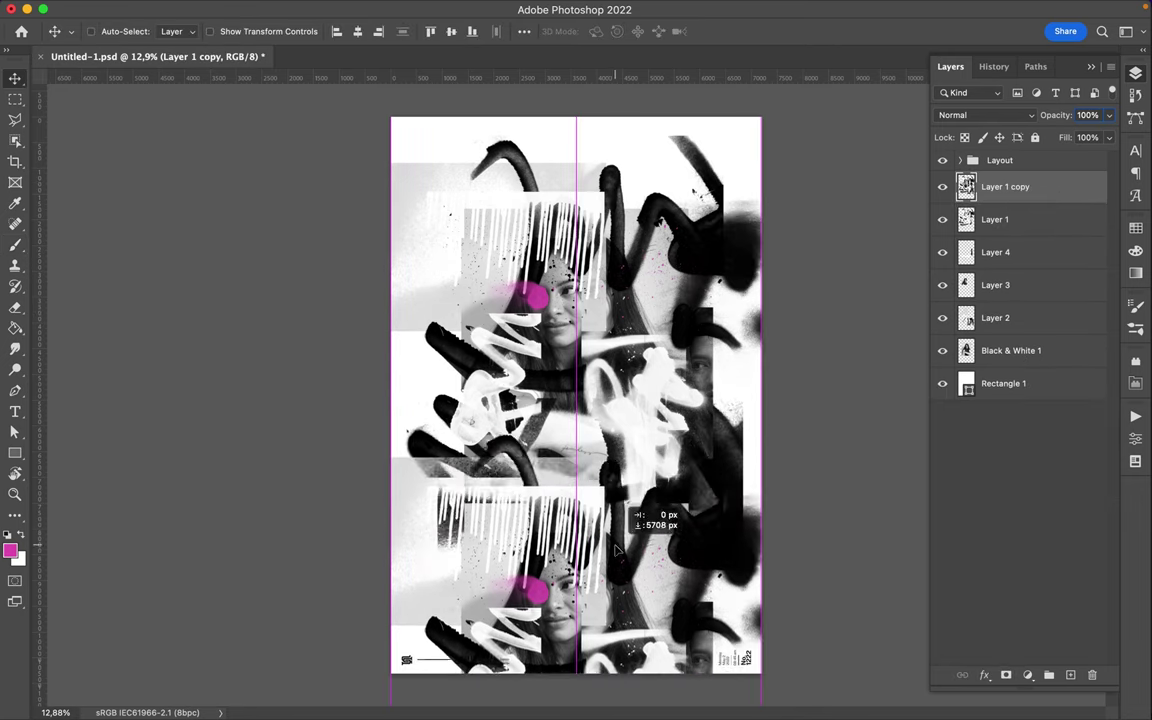
pyautogui.hotkey('ctrl', 'j')
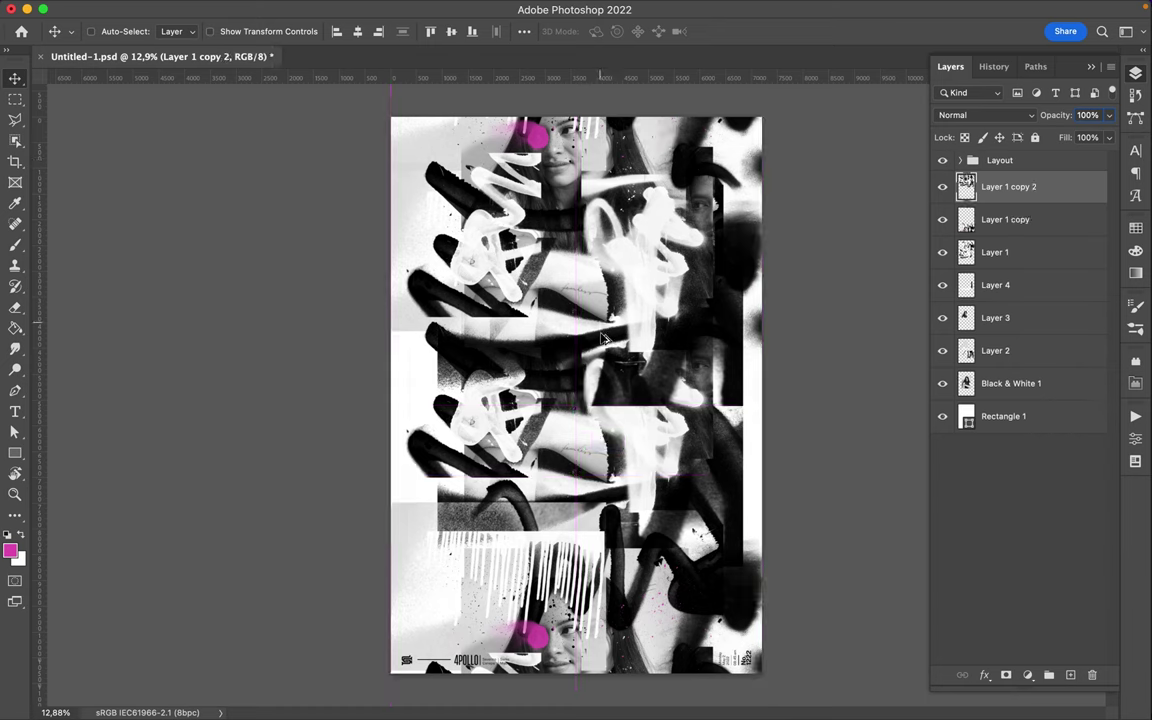
pyautogui.moveTo(613, 165); pyautogui.dragTo(640, 110)
pyautogui.moveTo(1009, 187); pyautogui.dragTo(1018, 407)
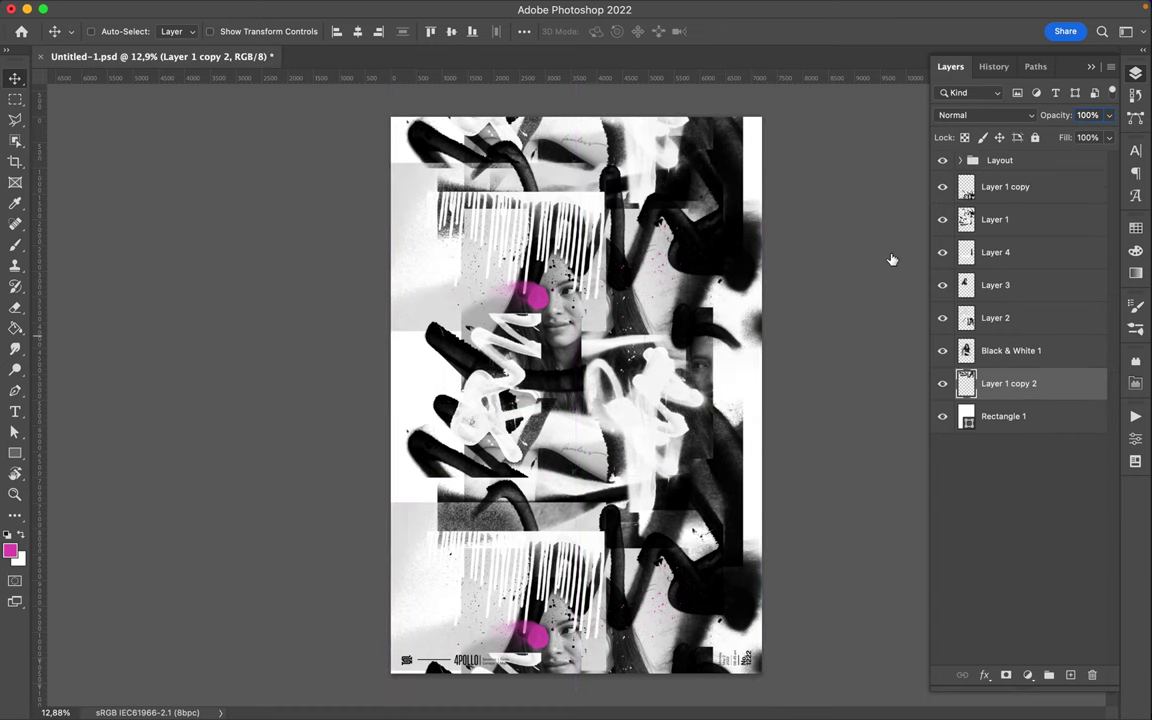
pyautogui.click(1005, 187)
pyautogui.hotkey('ctrl', 'j')
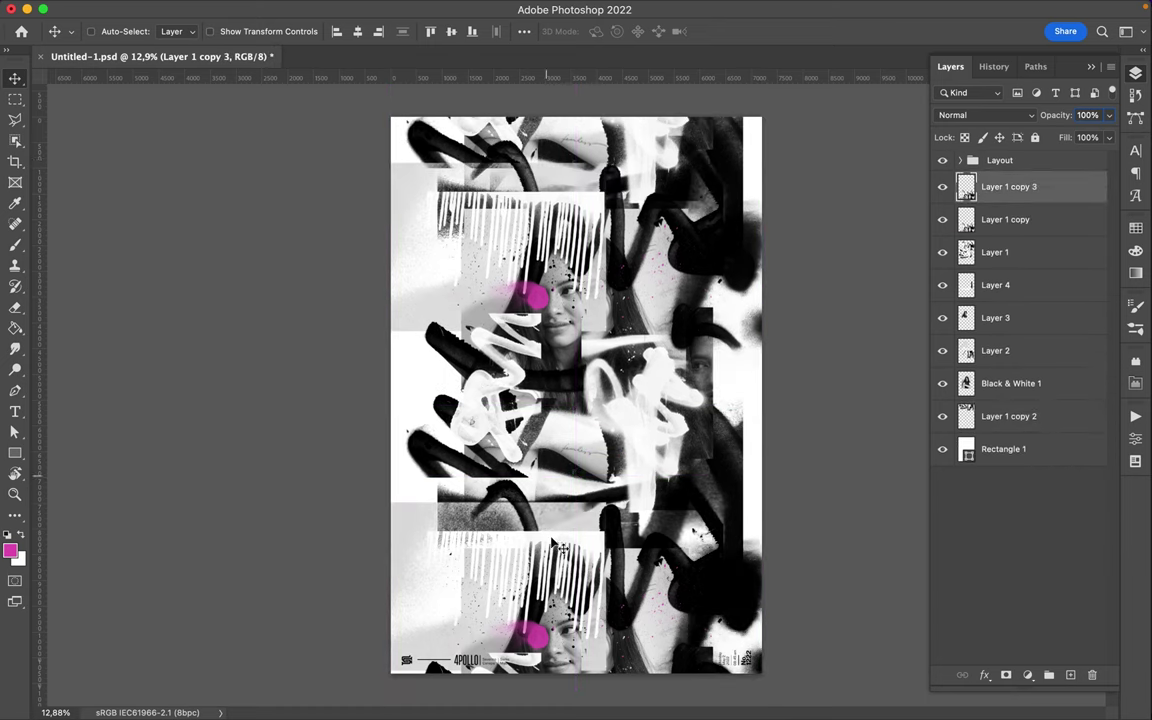
pyautogui.moveTo(600, 240); pyautogui.dragTo(600, 258)
# - Copy a tall narrow centre strip to Layer 5, hide Layer 1 copy 3, and slide the strip left
pyautogui.press('m')
pyautogui.moveTo(521, 183); pyautogui.dragTo(538, 550)
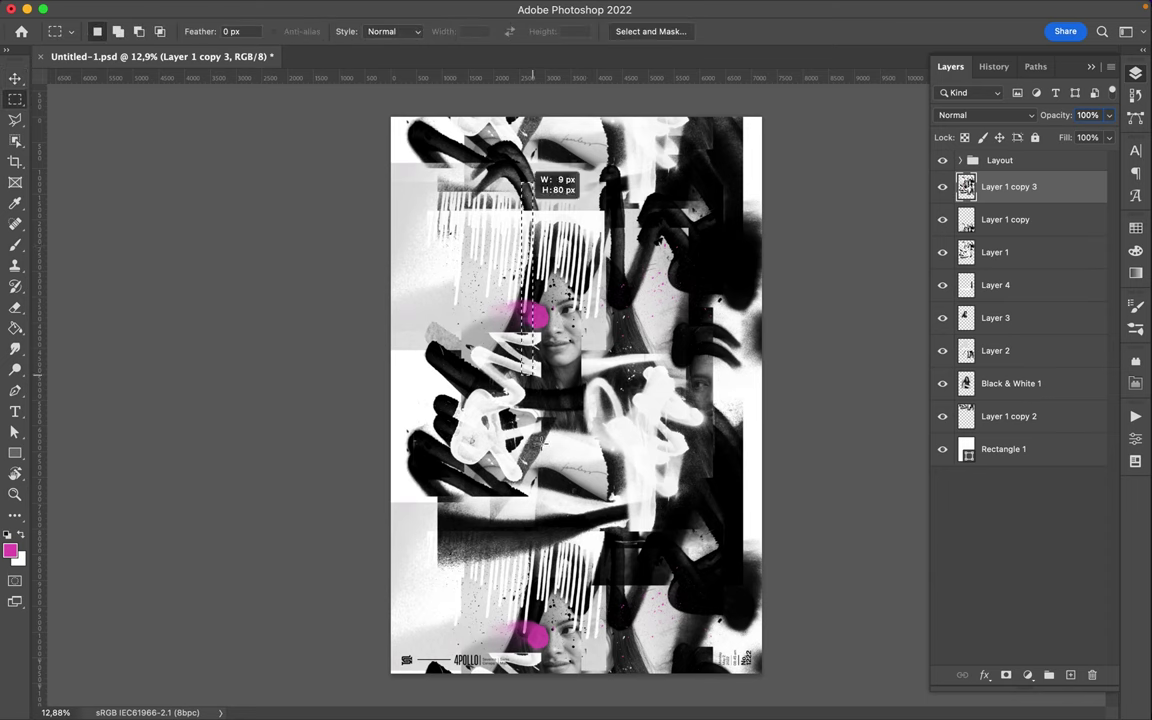
pyautogui.hotkey('ctrl', 'j')
pyautogui.click(942, 219)
pyautogui.press('v')
pyautogui.moveTo(532, 470)
pyautogui.mouseDown()
pyautogui.moveTo(458, 470)
pyautogui.moveTo(470, 472)
pyautogui.mouseUp()
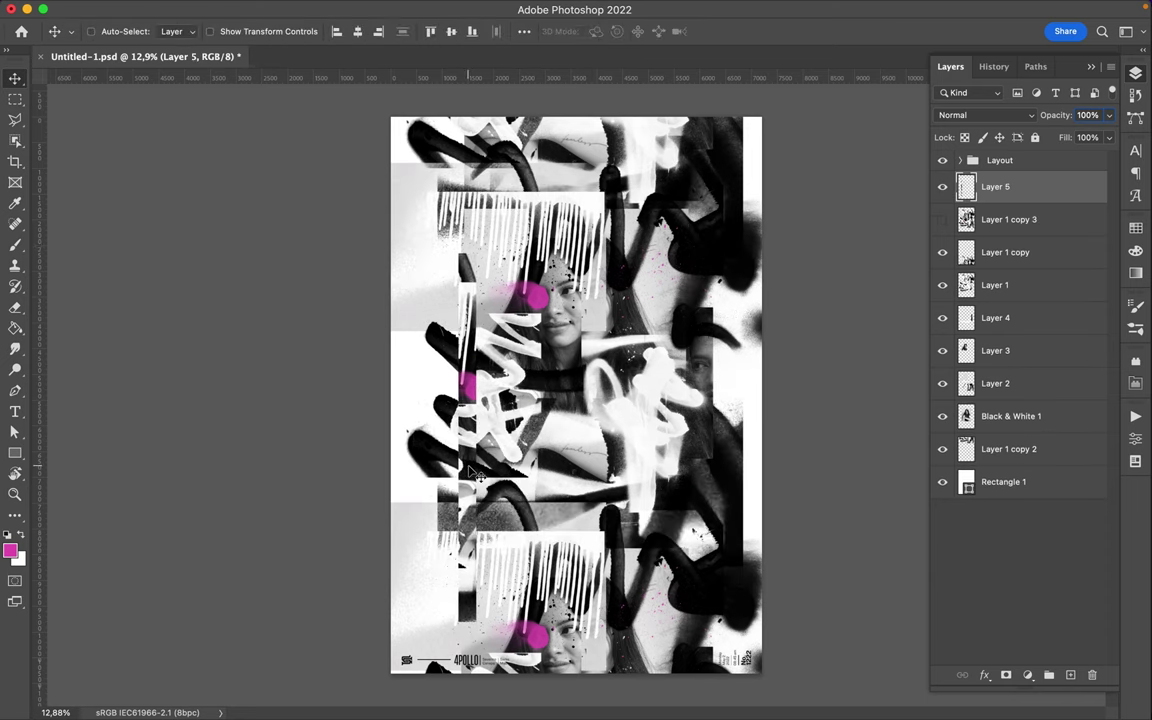
# - Nudge the lower-right image block on Layer 1 copy down slightly
pyautogui.keyDown('ctrl'); pyautogui.click(728, 556); pyautogui.keyUp('ctrl')
pyautogui.moveTo(728, 556); pyautogui.dragTo(729, 616)
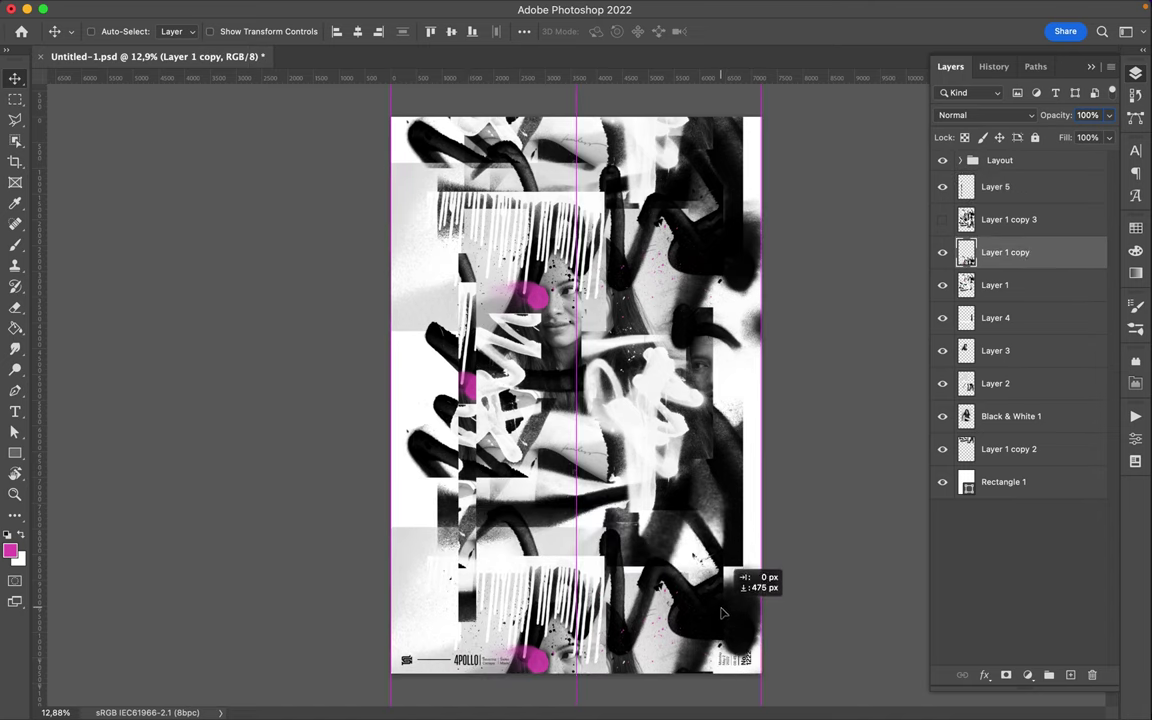
pyautogui.click(15, 245)
# - Browse the brush presets, briefly picking a WG Dust Particles brush
pyautogui.rightClick(631, 537)
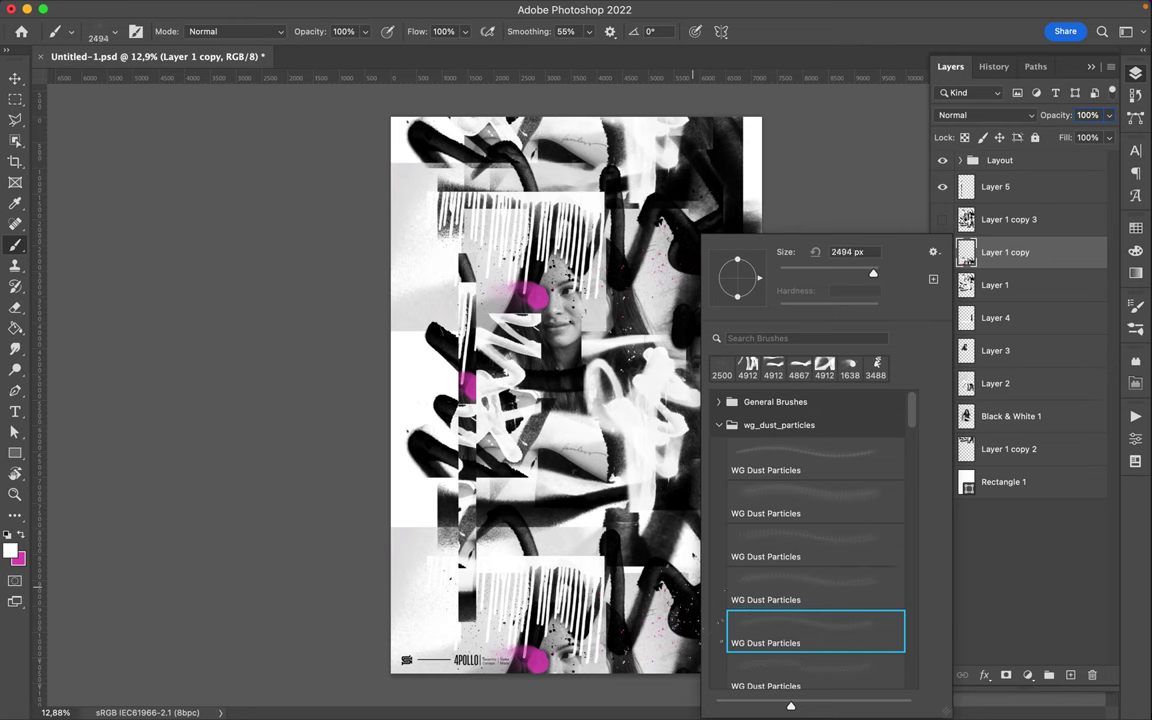
pyautogui.click(693, 555)
pyautogui.rightClick(840, 560)
pyautogui.scroll(-2, 851, 594)
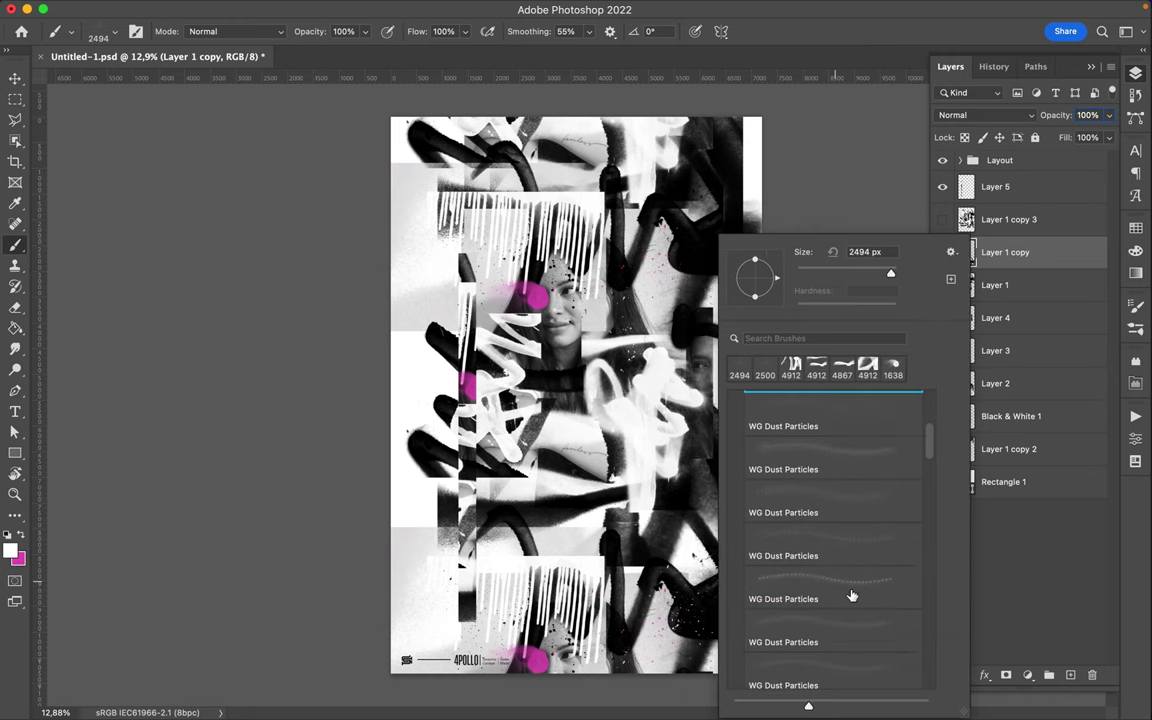
pyautogui.press('Return')
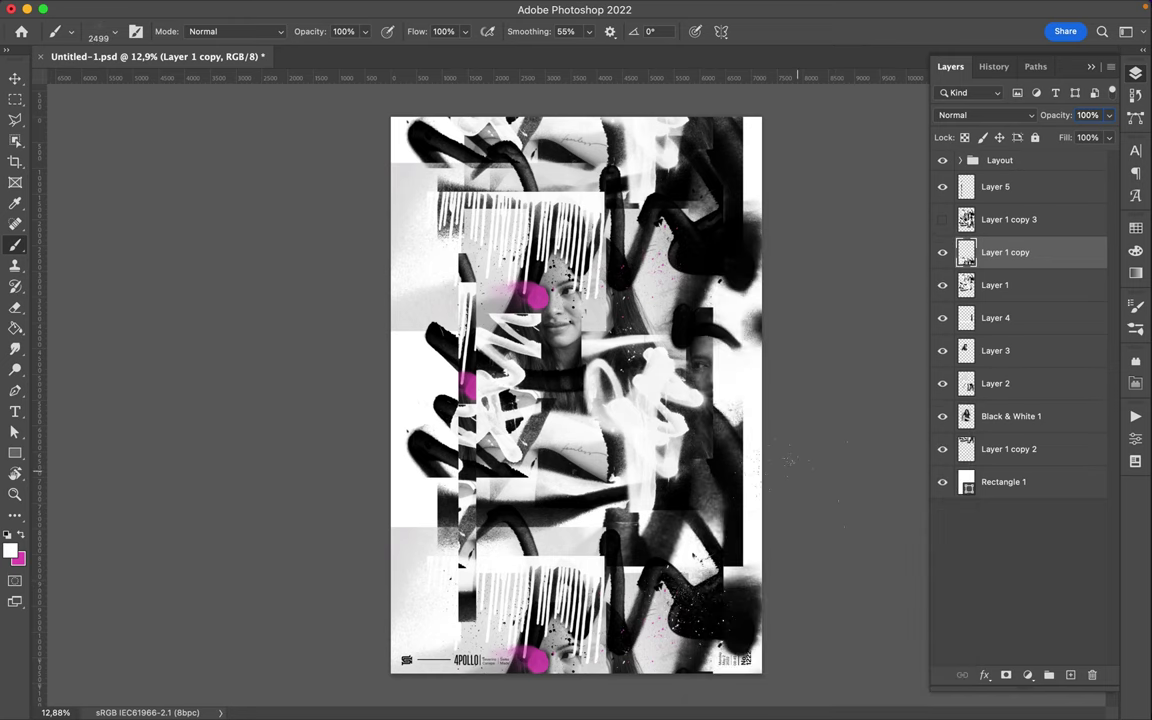
# - Select the 88 grunge stroke brush from the brush presets
pyautogui.rightClick(669, 489)
pyautogui.click(699, 419)
pyautogui.scroll(-3, 784, 540)
pyautogui.scroll(-5, 784, 600)
pyautogui.scroll(-5, 784, 620)
pyautogui.click(784, 518)
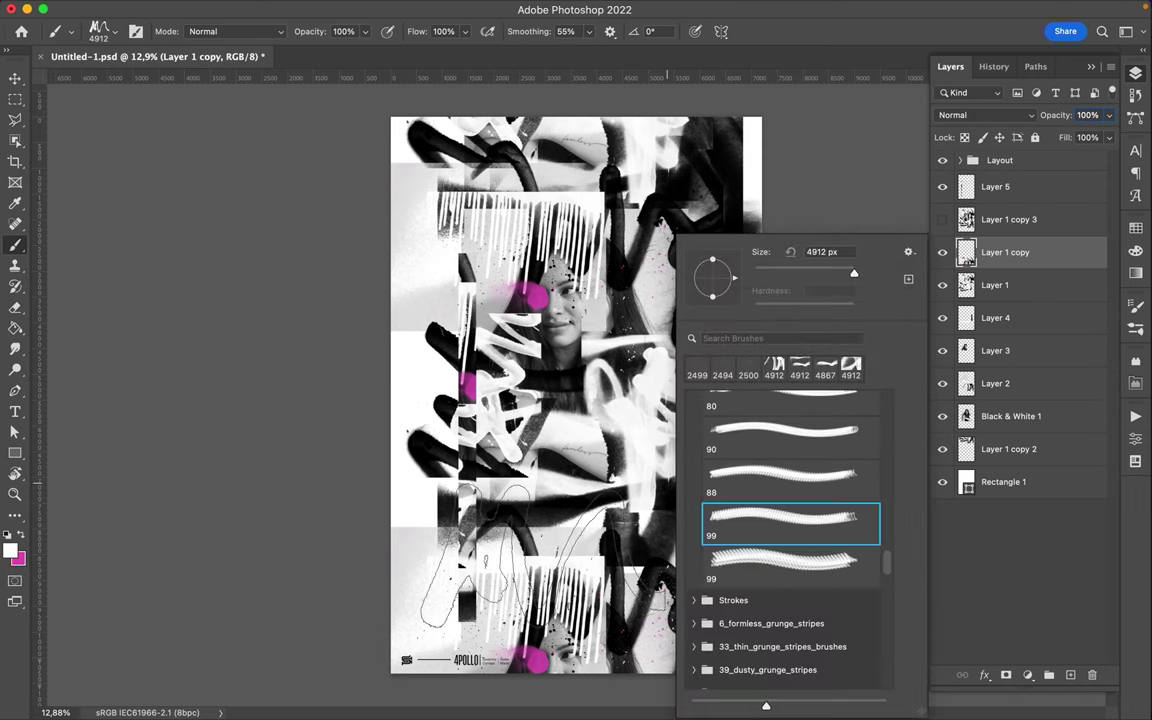
pyautogui.click(530, 555)
pyautogui.rightClick(627, 450)
pyautogui.click(757, 480)
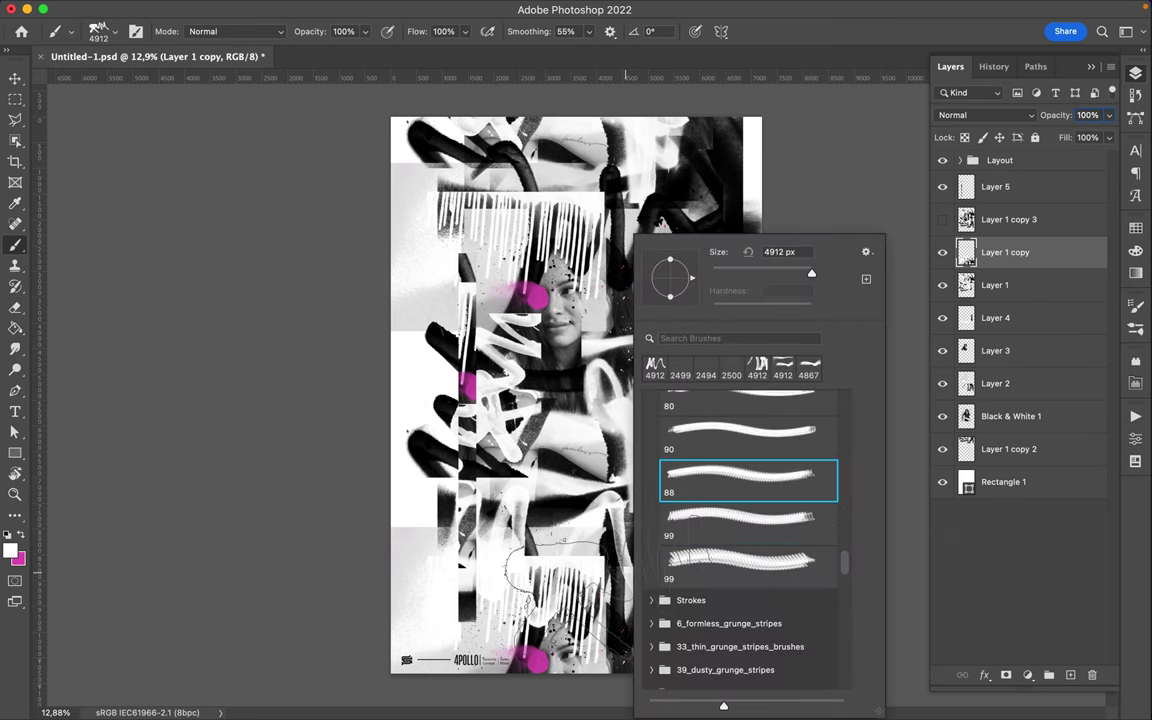
pyautogui.click(690, 380)
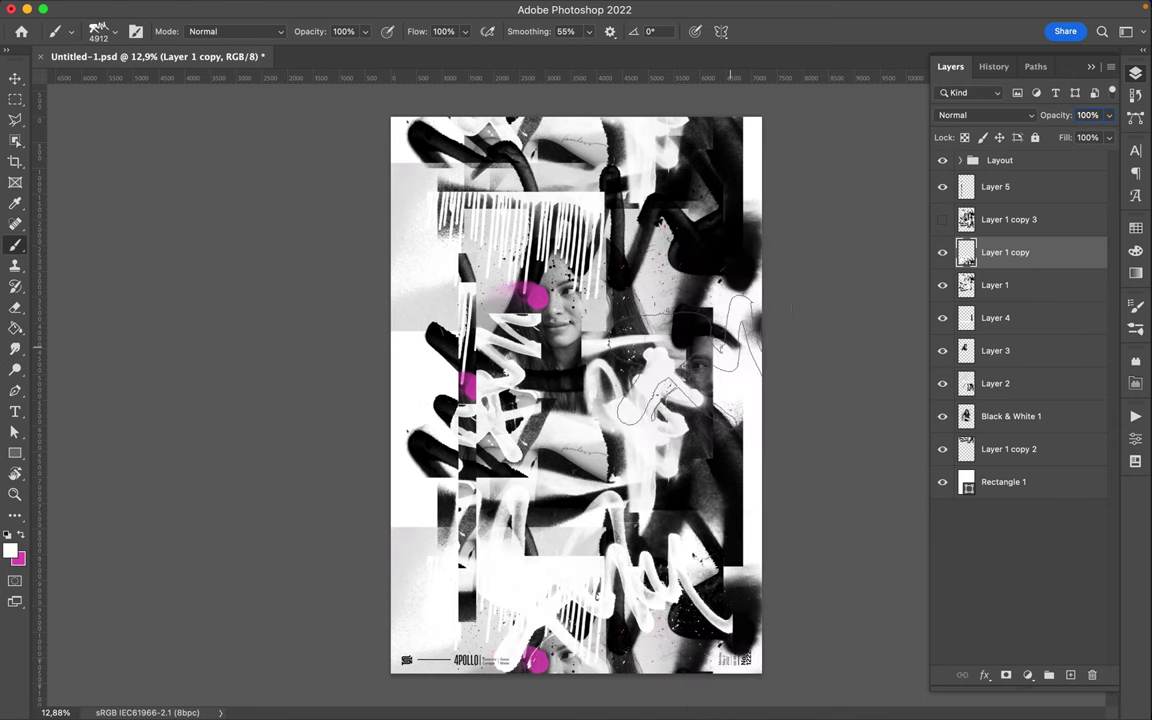
# - Stamp a white grunge stroke at the right edge, then marquee-select the poster's lower part
pyautogui.click(810, 545)
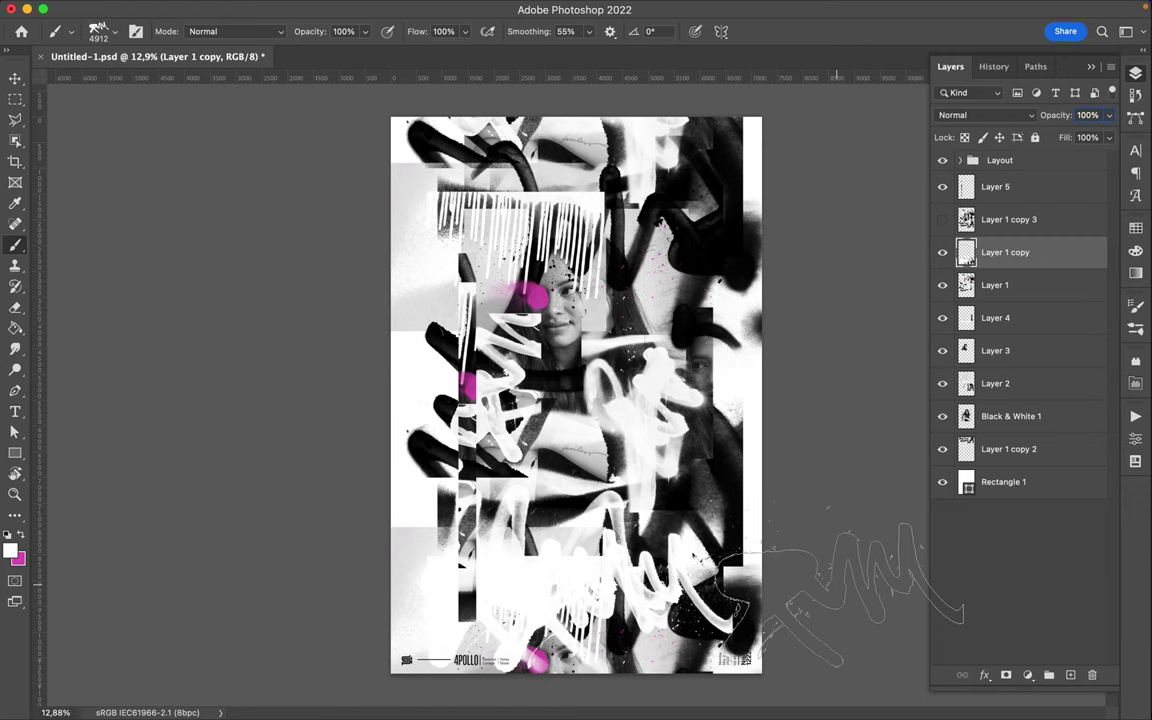
pyautogui.click(15, 99)
pyautogui.moveTo(425, 489); pyautogui.dragTo(758, 617)
# - Copy the lower selection to a new layer and shift it upward
pyautogui.hotkey('ctrl', 'j')
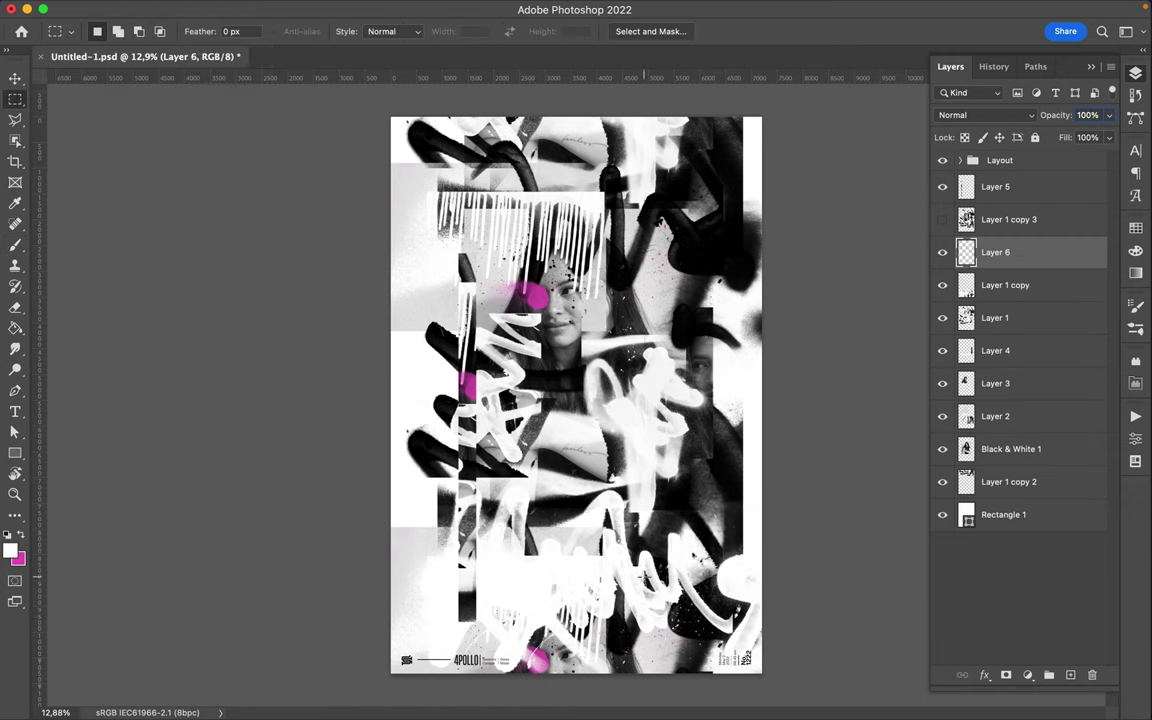
pyautogui.press('v')
pyautogui.moveTo(626, 578); pyautogui.dragTo(662, 518)
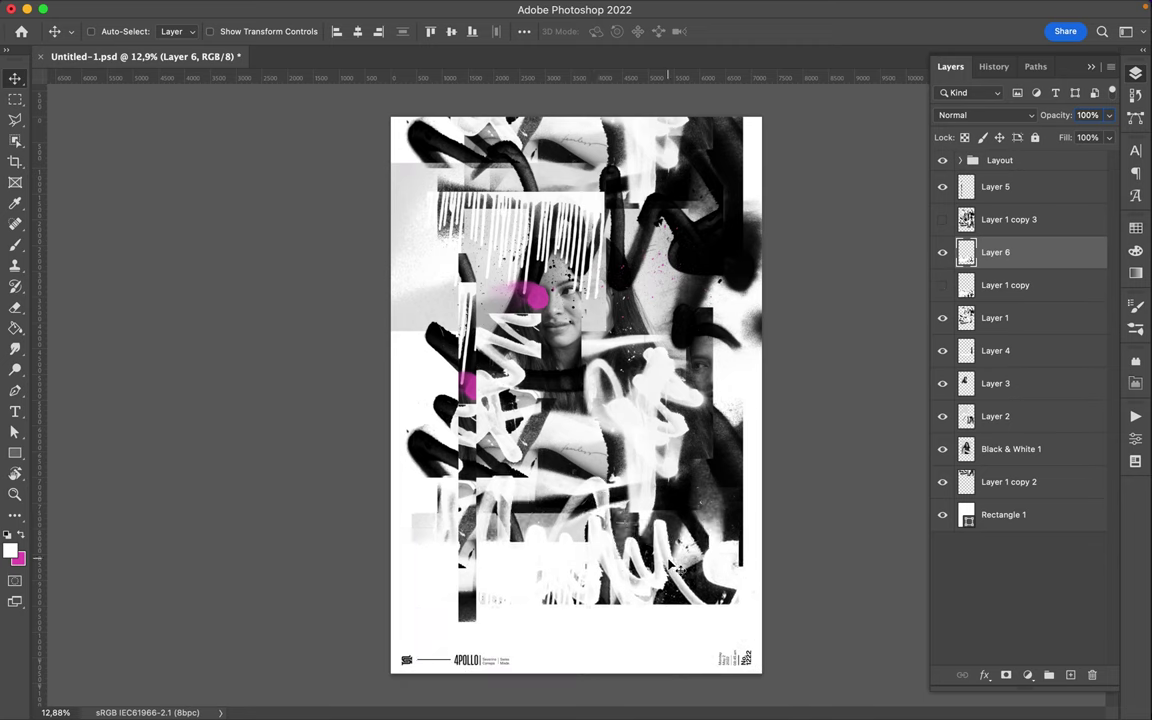
# - Copy the top strip from Layer 1 copy 2, offset it downward, and add an empty layer
pyautogui.keyDown('ctrl'); pyautogui.click(581, 160); pyautogui.keyUp('ctrl')
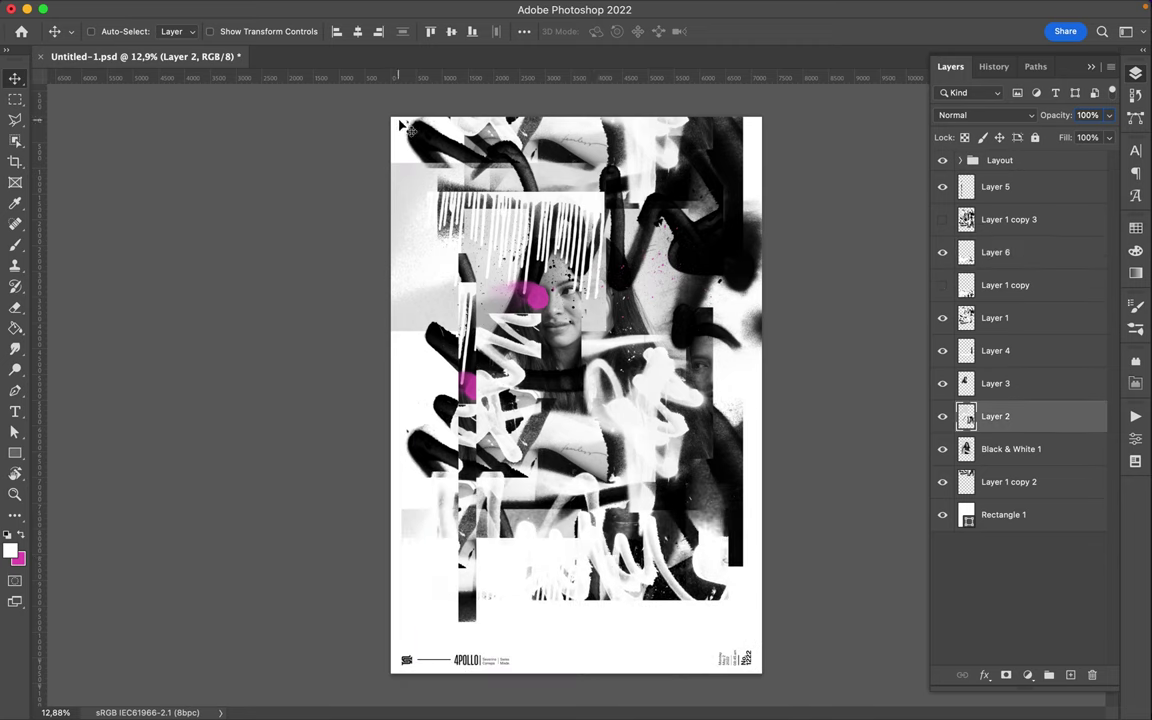
pyautogui.press('m')
pyautogui.moveTo(401, 120); pyautogui.dragTo(706, 204)
pyautogui.click(943, 417)
pyautogui.click(960, 482)
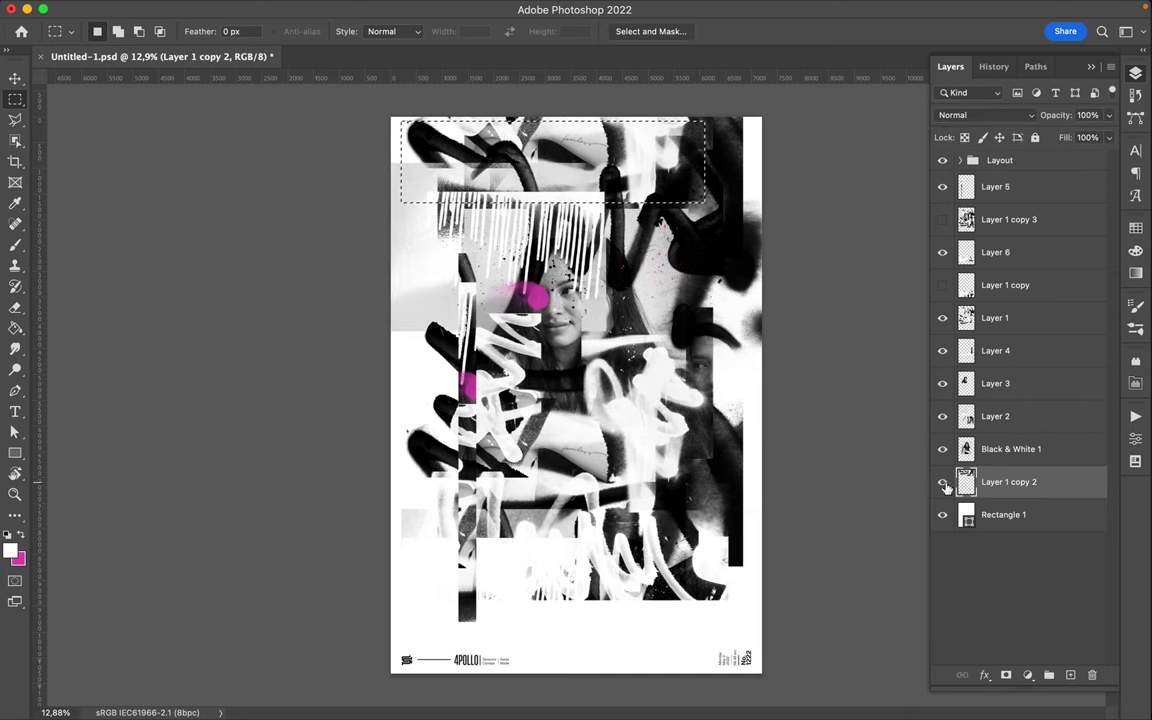
pyautogui.hotkey('ctrl', 'j')
pyautogui.press('v')
pyautogui.moveTo(580, 160)
pyautogui.mouseDown()
pyautogui.moveTo(603, 203)
pyautogui.moveTo(578, 205)
pyautogui.mouseUp()
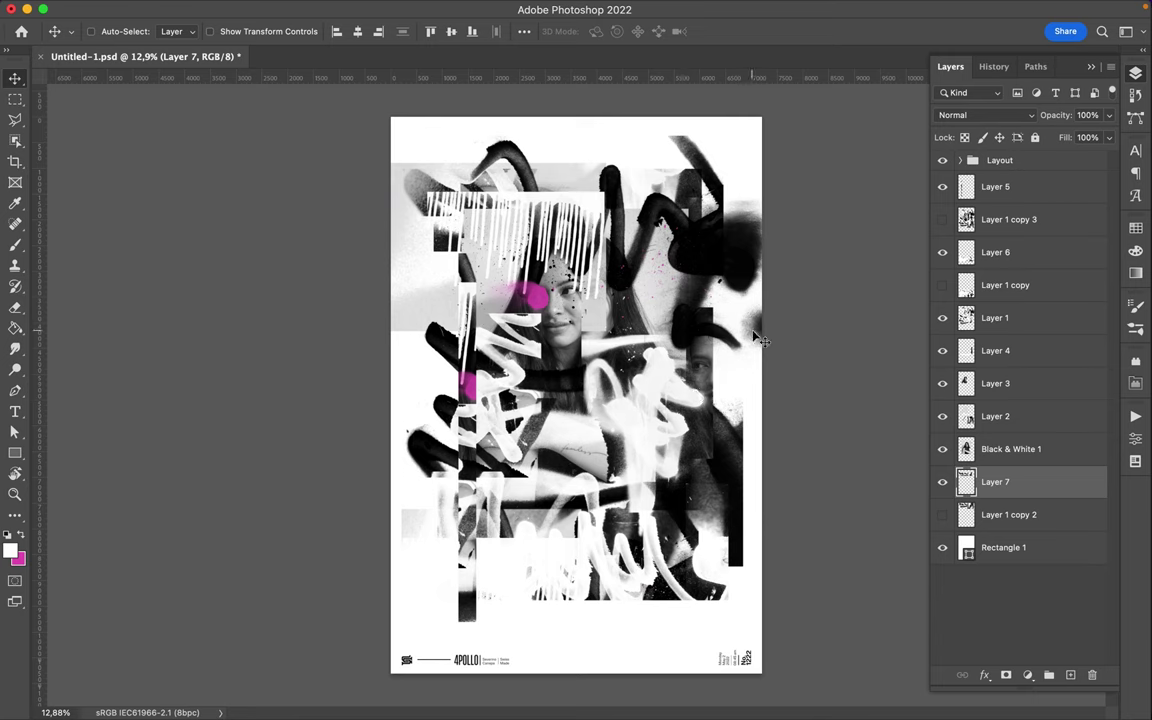
pyautogui.hotkey('ctrl', 'shift', 'alt', 'n')
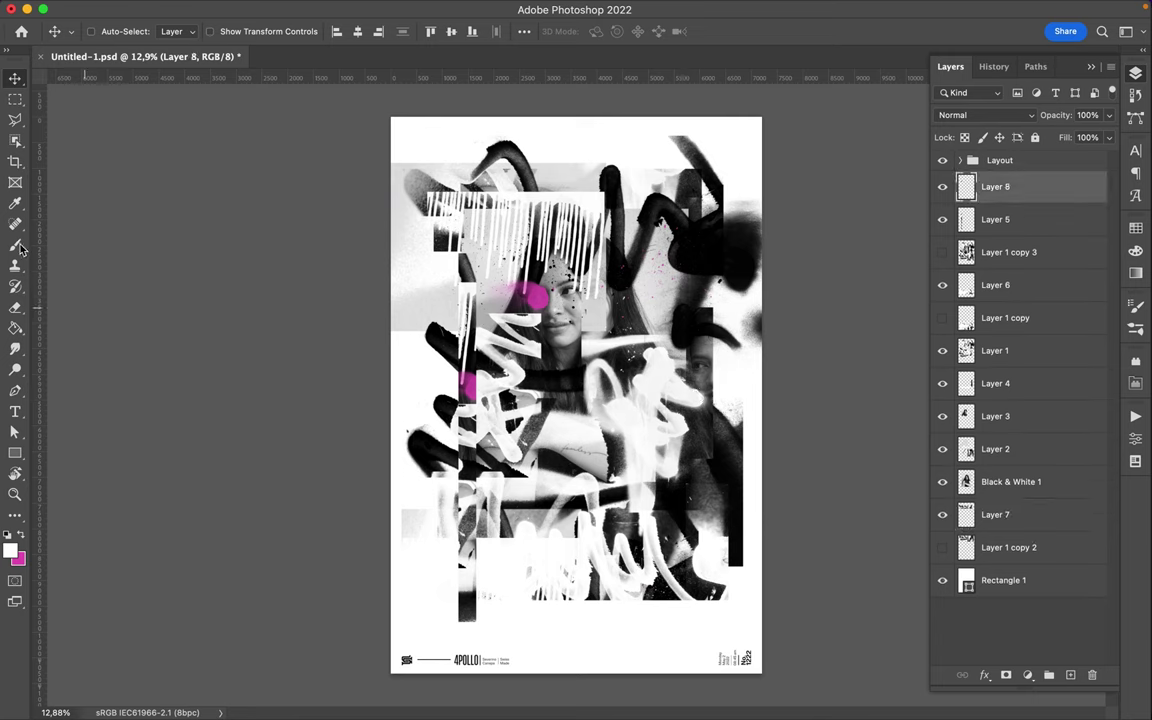
# - Switch to the Brush tool using the Hard Round preset from General Brushes
pyautogui.rightClick(20, 250)
pyautogui.click(70, 247)
pyautogui.rightClick(640, 245)
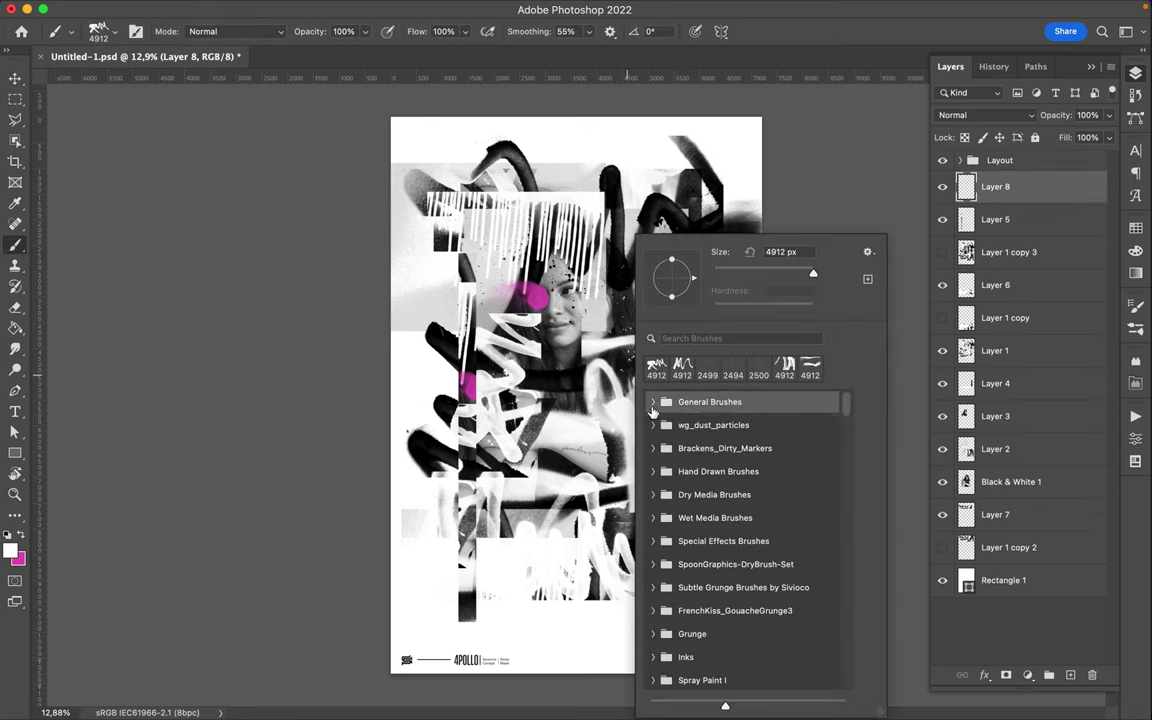
pyautogui.click(652, 401)
pyautogui.click(725, 470)
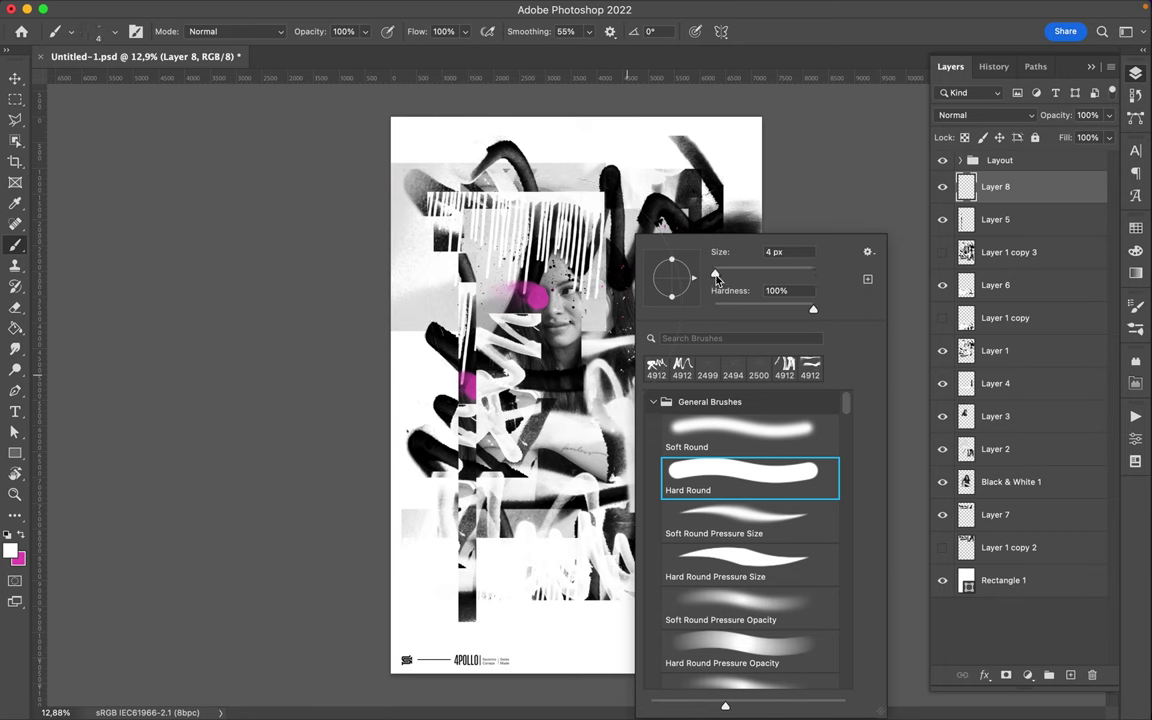
pyautogui.press('Return')
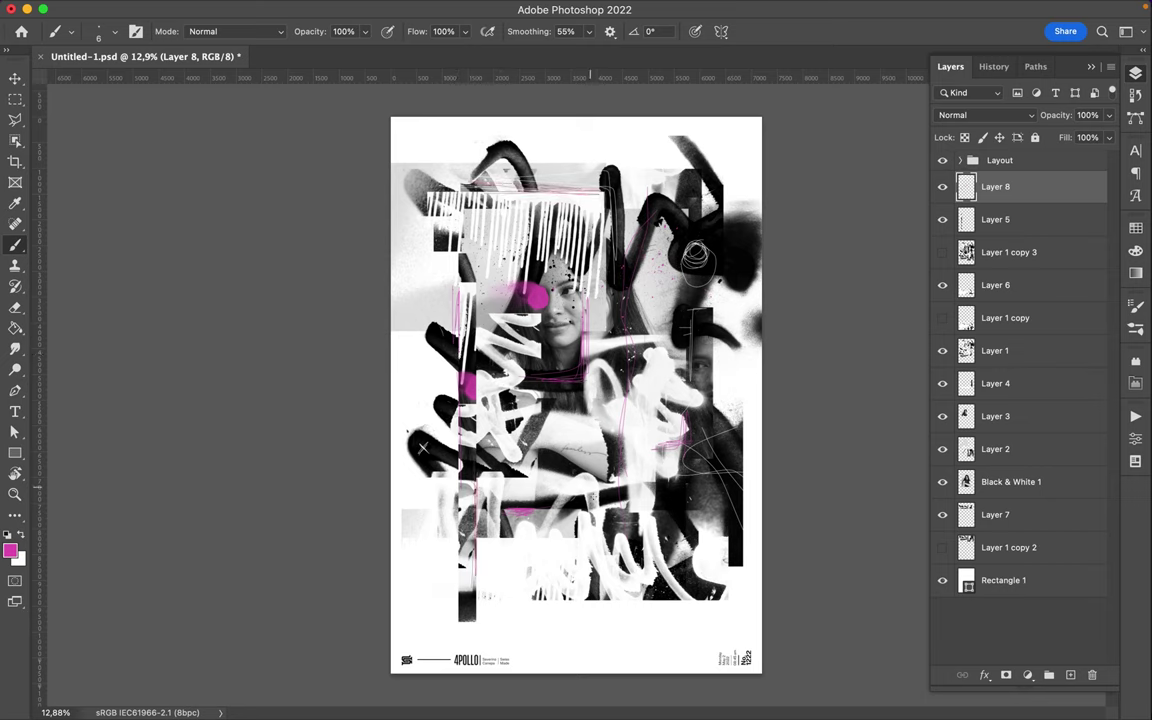
# - Type the numerals '20' at the centre of the poster
pyautogui.press('t')
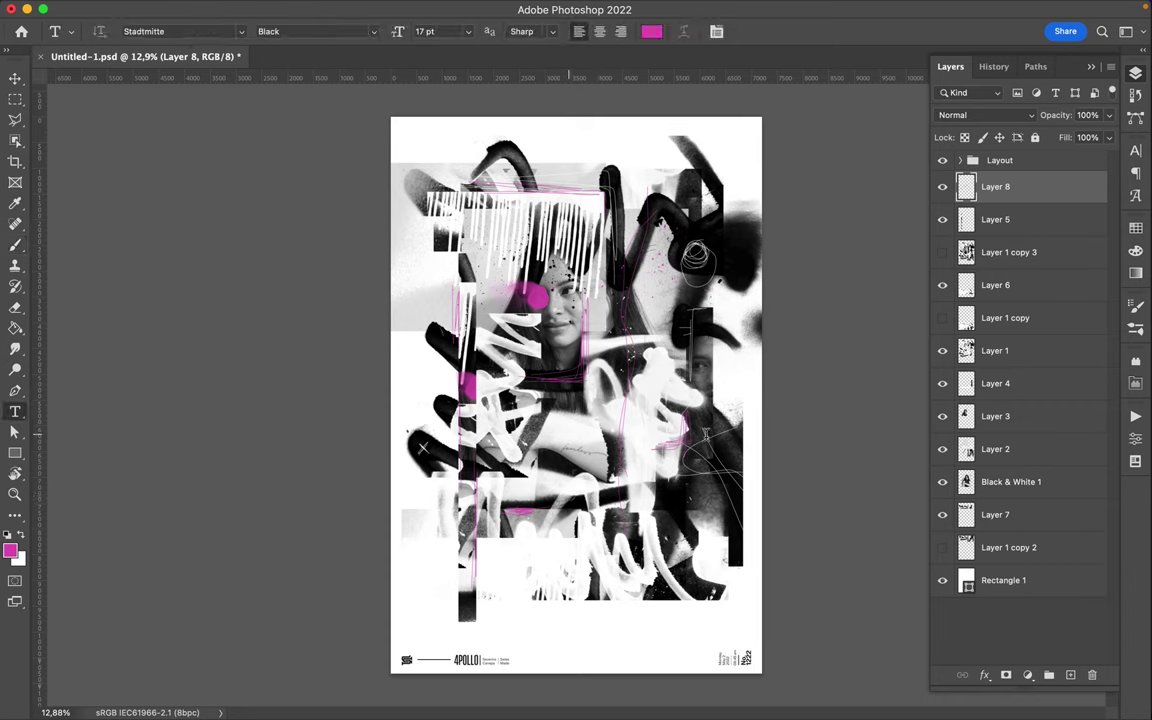
pyautogui.click(575, 433)
pyautogui.write('20')
pyautogui.hotkey('ctrl', 'Return')
# - Enlarge the '20' with Free Transform, return to the Brush, and add a new layer
pyautogui.hotkey('ctrl', 't')
pyautogui.moveTo(580, 425); pyautogui.dragTo(651, 328)
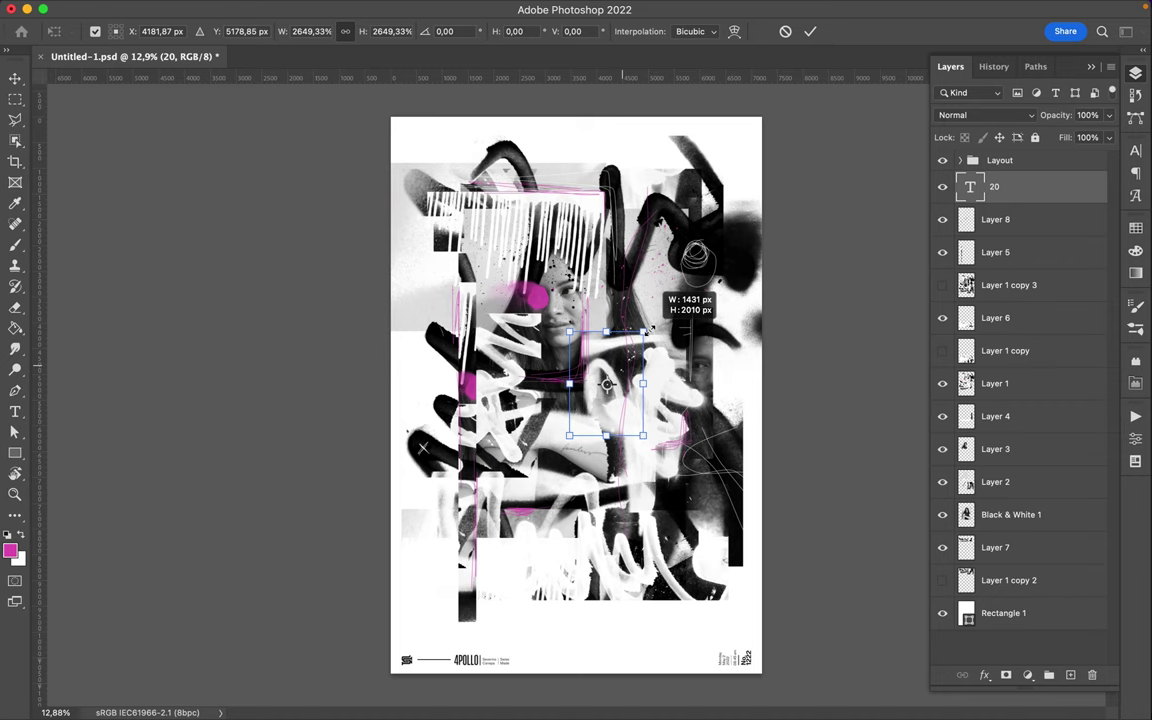
pyautogui.press('Return')
pyautogui.press('b')
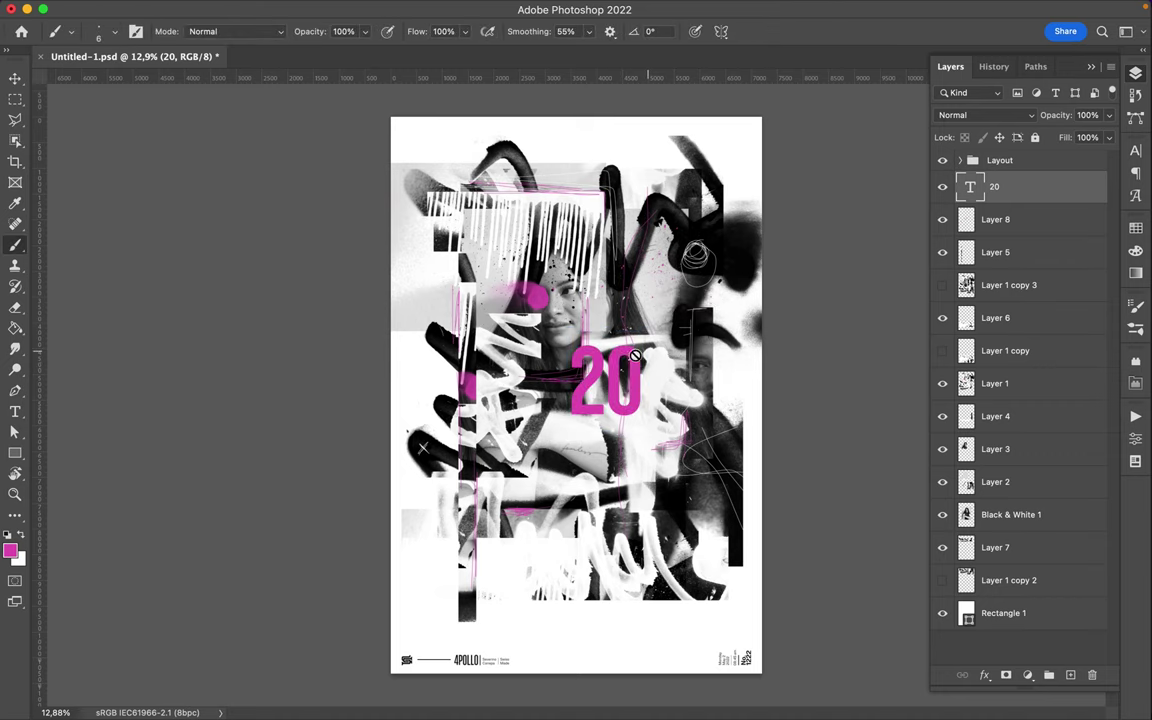
pyautogui.hotkey('ctrl', 'shift', 'alt', 'n')
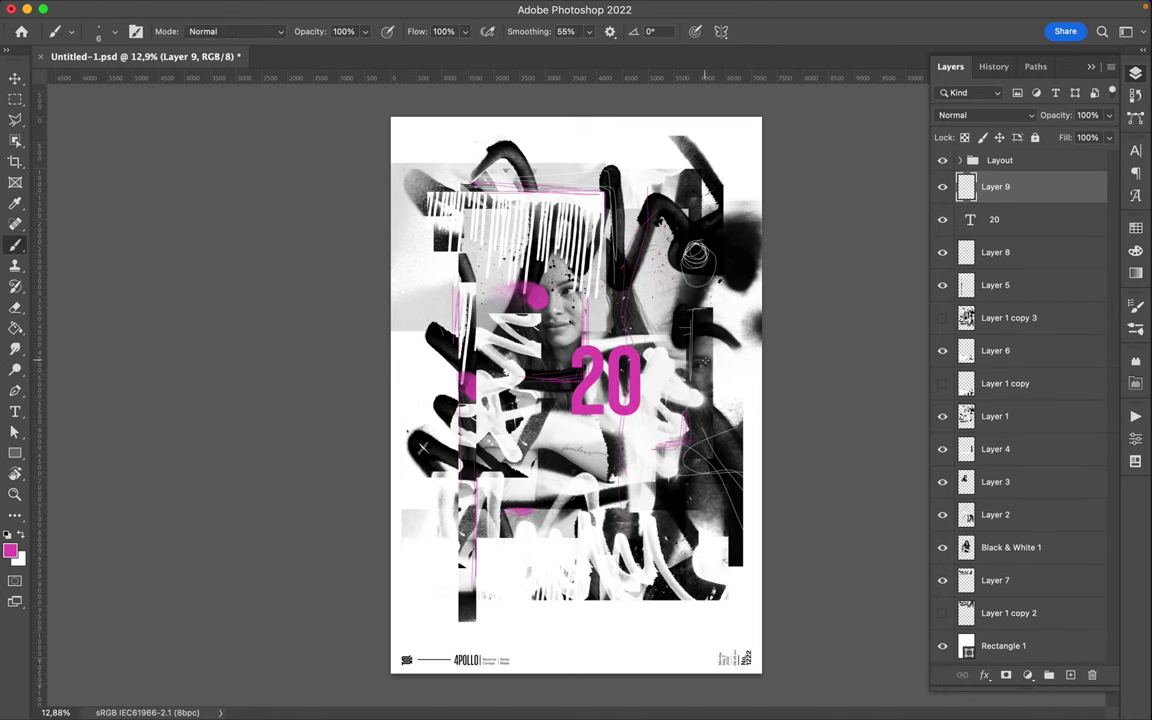
# - Choose a large spray brush and paint a magenta spray patch mid-poster
pyautogui.rightClick(705, 360)
pyautogui.scroll(-5, 740, 500)
pyautogui.click(740, 535)
pyautogui.scroll(-2, 740, 560)
pyautogui.click(743, 663)
pyautogui.moveTo(630, 360); pyautogui.dragTo(580, 465)
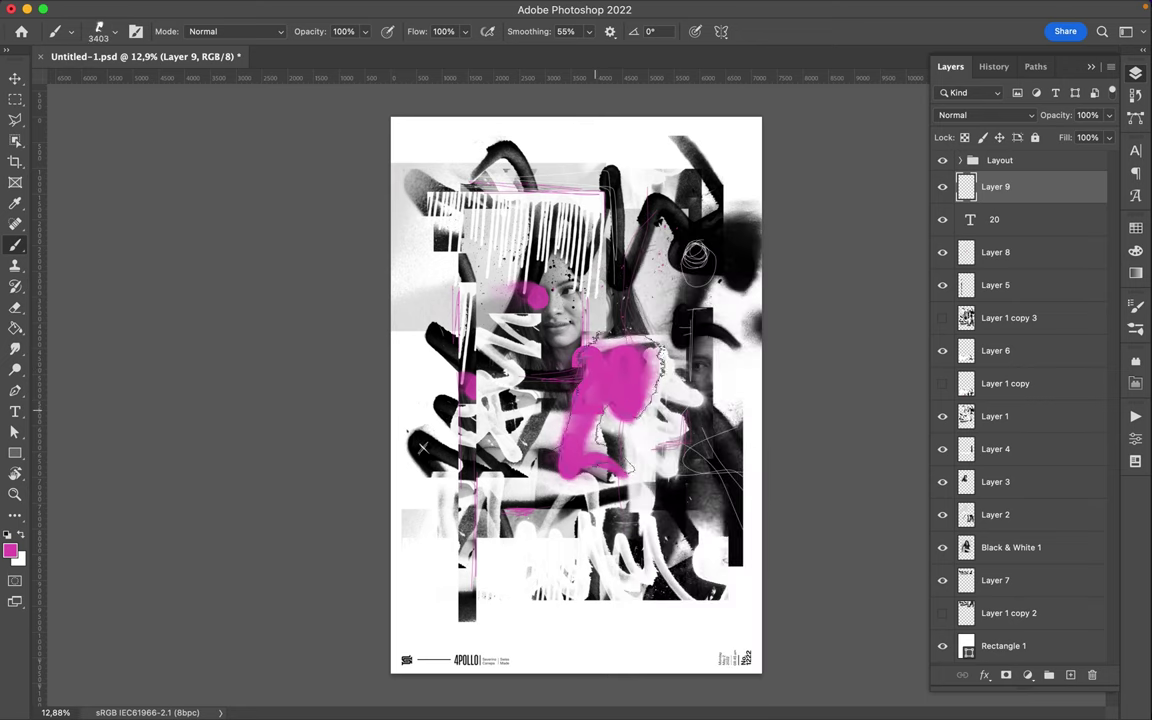
pyautogui.hotkey('ctrl', 'z')
pyautogui.moveTo(610, 360); pyautogui.dragTo(585, 470)
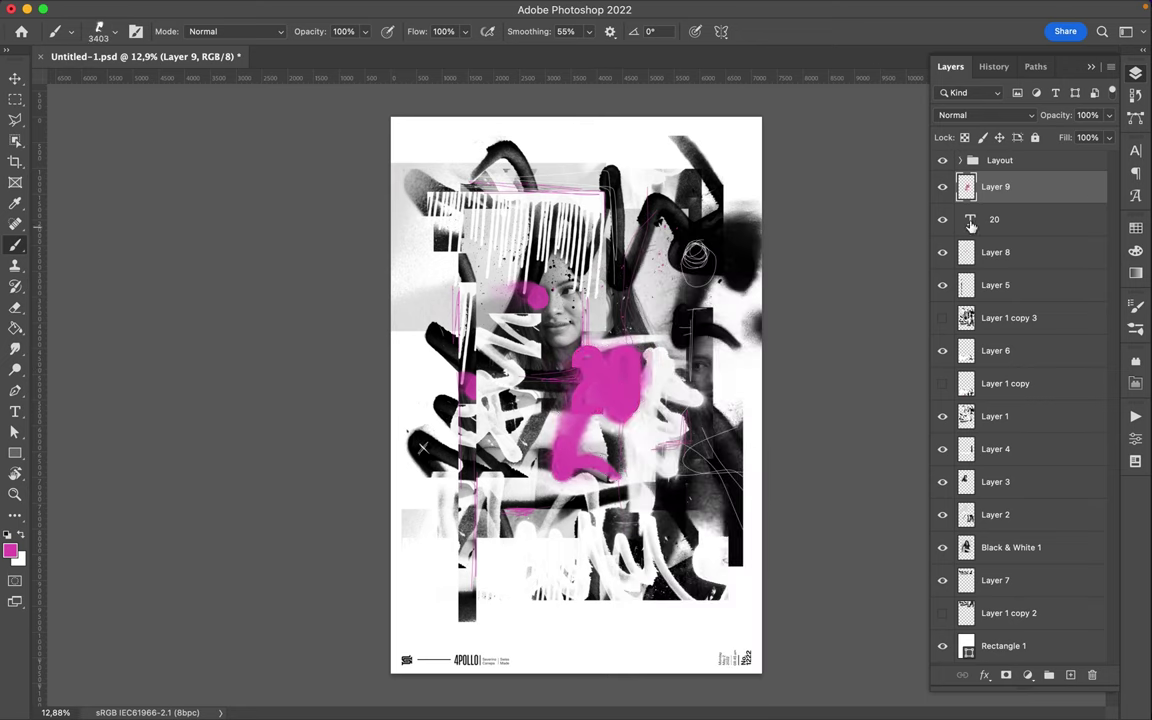
# - Add a new empty layer and move the '20' to the upper right
pyautogui.hotkey('ctrl', 'shift', 'alt', 'n')
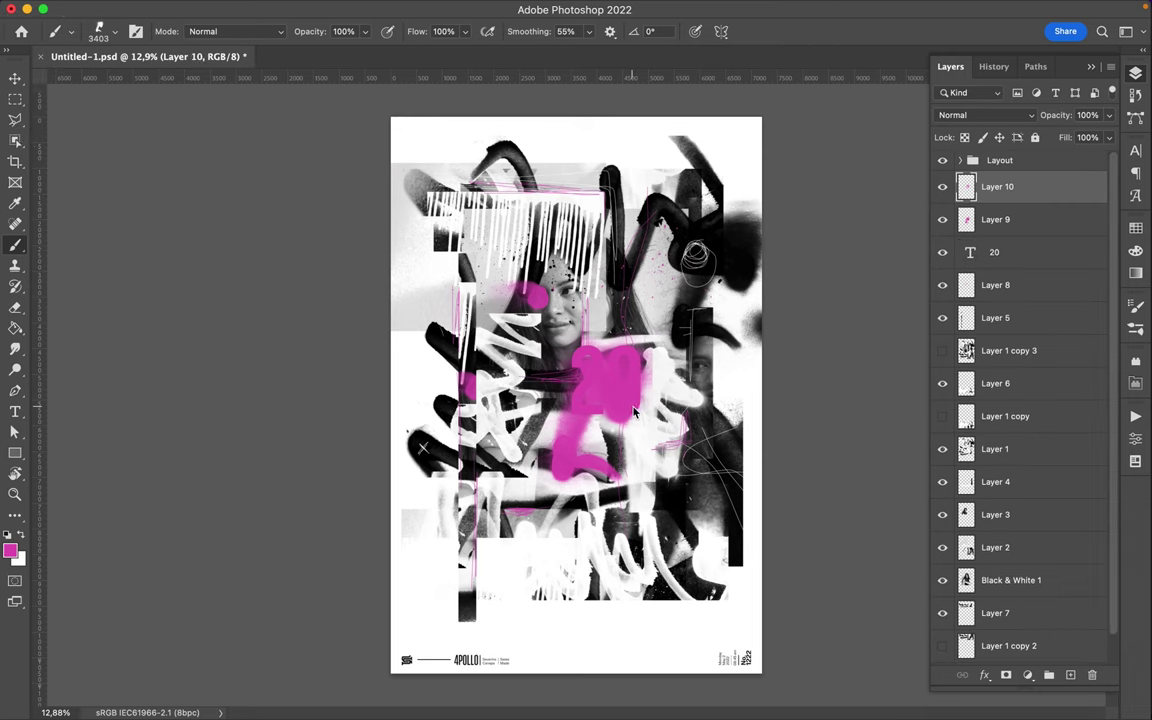
pyautogui.press('v')
pyautogui.moveTo(628, 411)
pyautogui.mouseDown()
pyautogui.moveTo(620, 397)
pyautogui.moveTo(600, 497)
pyautogui.mouseUp()
# - Reposition and shrink the magenta spray patch, then save the poster
pyautogui.click(643, 403)
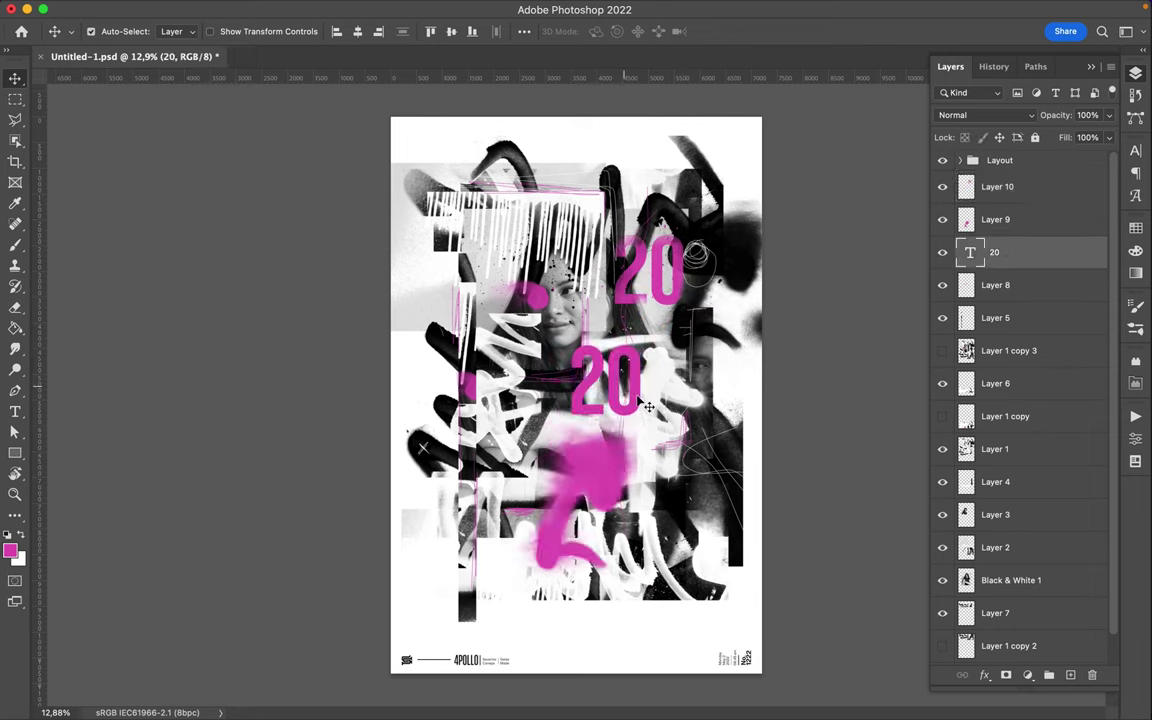
pyautogui.moveTo(538, 430); pyautogui.dragTo(568, 405)
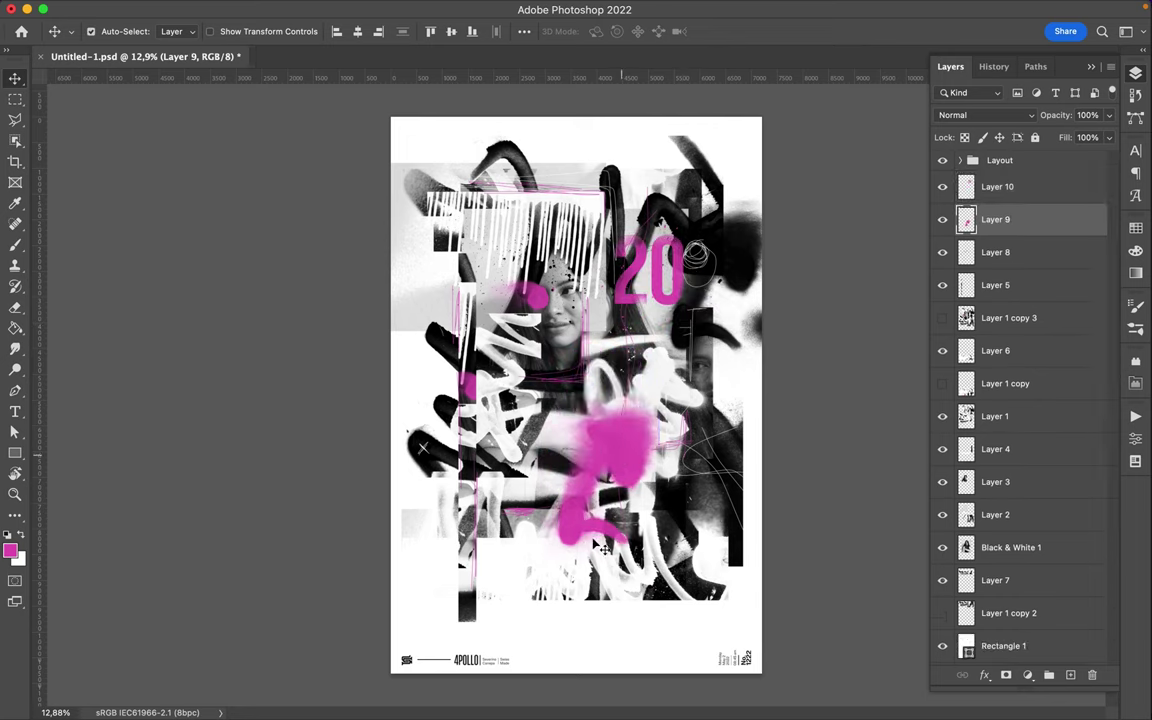
pyautogui.hotkey('ctrl', 't')
pyautogui.moveTo(596, 562); pyautogui.dragTo(590, 450)
pyautogui.press('Return')
pyautogui.moveTo(605, 385); pyautogui.dragTo(615, 430)
pyautogui.hotkey('ctrl', 's')
pyautogui.click(690, 10)
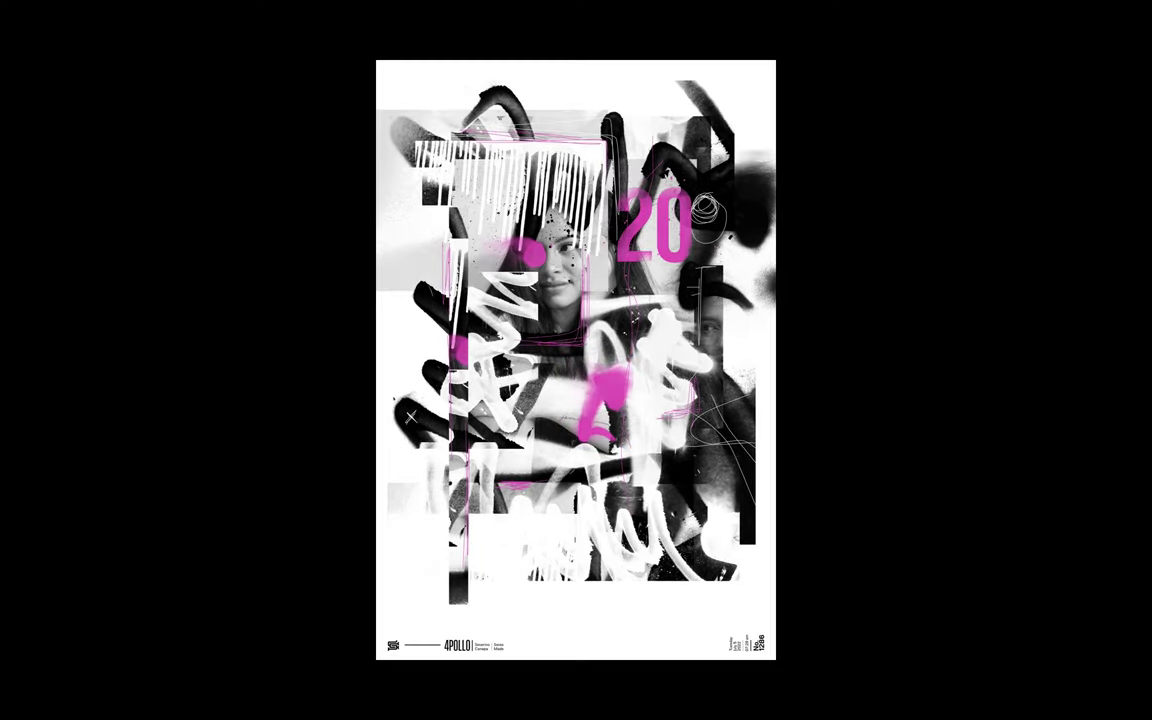